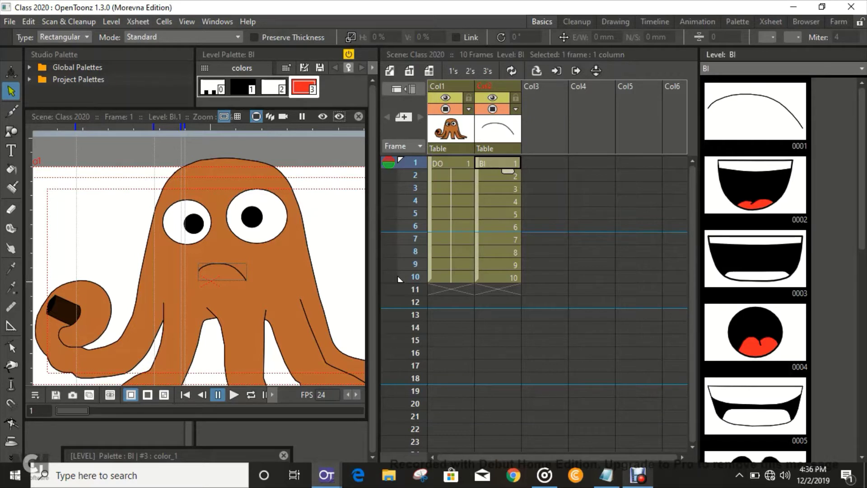
Examine the ten mouth-shape drawings in the BI level, from 0001 to 0010.
{"action": "left_click_drag", "start_coordinate": [861, 169], "coordinate": [862, 343]}
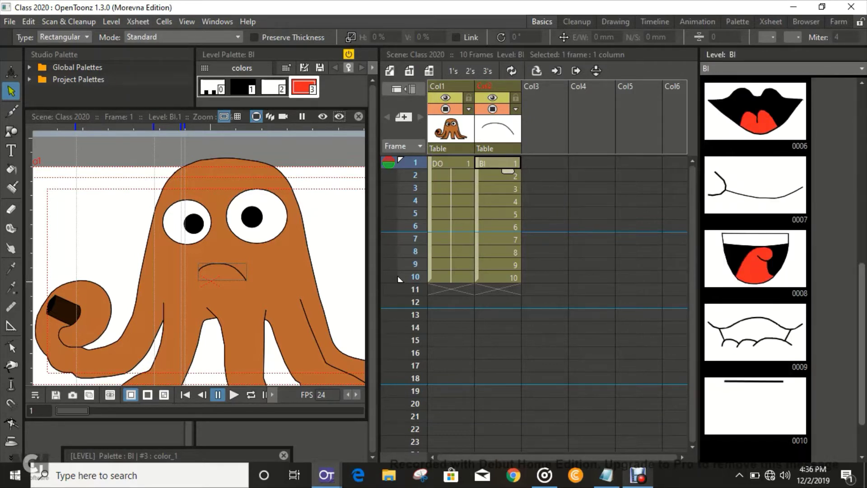
{"action": "scroll", "coordinate": [755, 262], "scroll_direction": "up", "scroll_amount": 5}
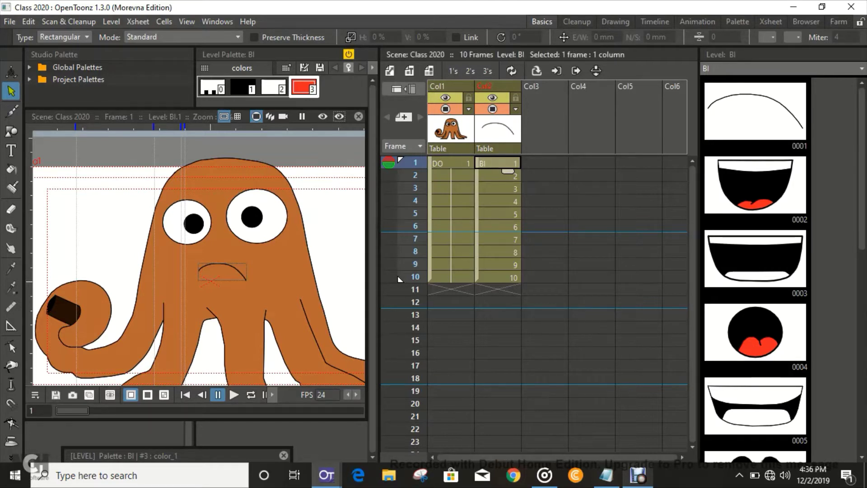
{"action": "scroll", "coordinate": [755, 267], "scroll_direction": "down", "scroll_amount": 3}
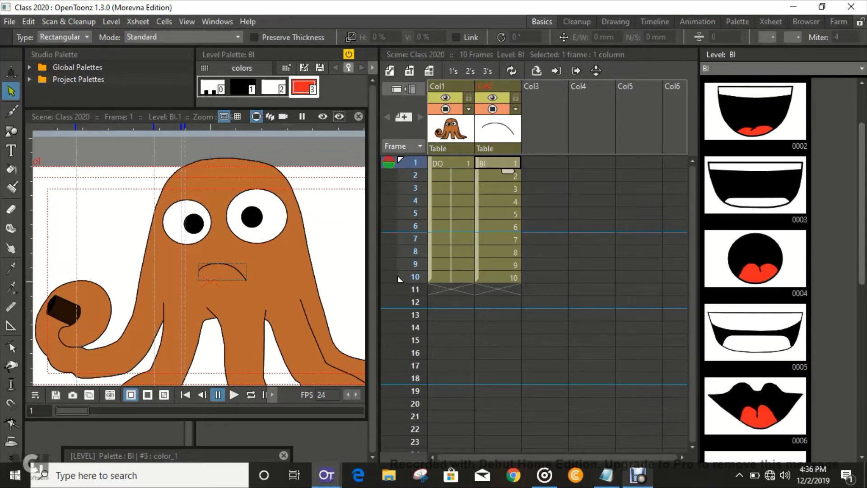
{"action": "scroll", "coordinate": [755, 262], "scroll_direction": "down", "scroll_amount": 2}
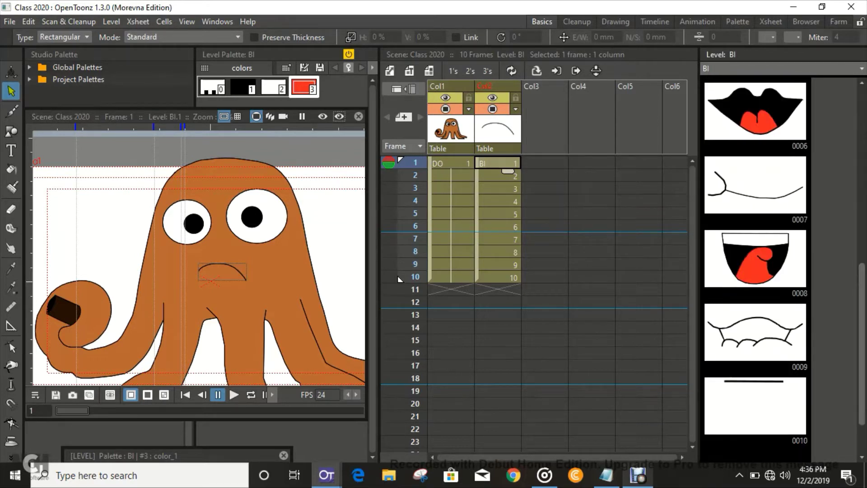
{"action": "scroll", "coordinate": [755, 262], "scroll_direction": "up", "scroll_amount": 4}
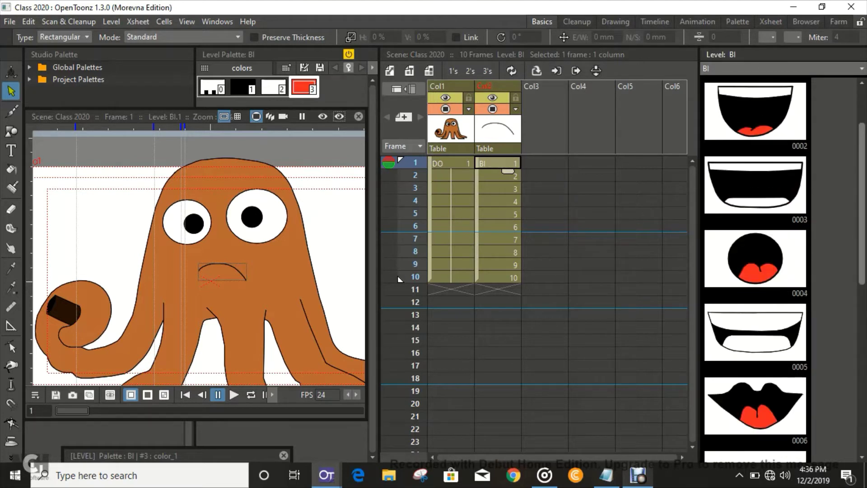
{"action": "scroll", "coordinate": [755, 262], "scroll_direction": "up", "scroll_amount": 1}
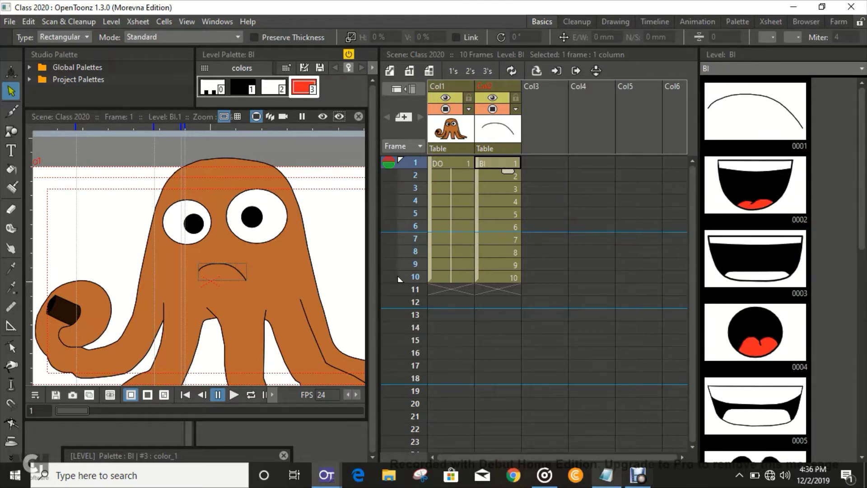
Switch to Notepad and compare the numbered sounds in sound shapes.txt with the BI level's mouth drawings.
{"action": "key", "text": "alt+Tab"}
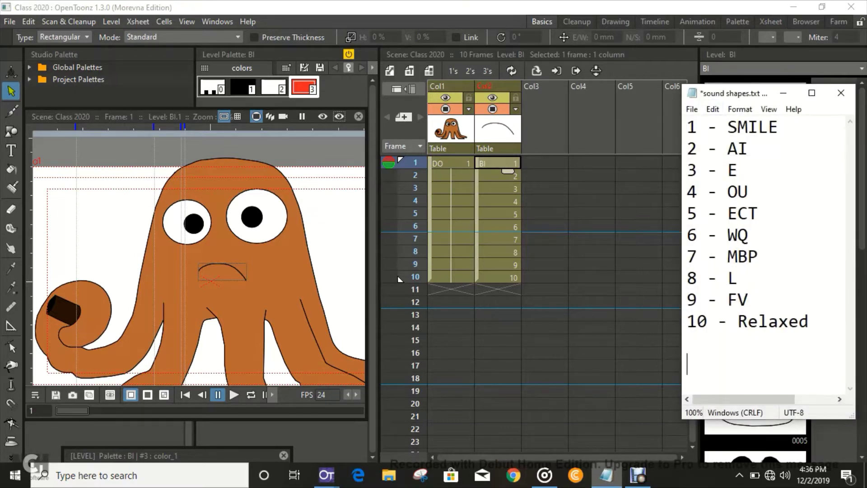
{"action": "left_click_drag", "start_coordinate": [725, 99], "coordinate": [449, 82]}
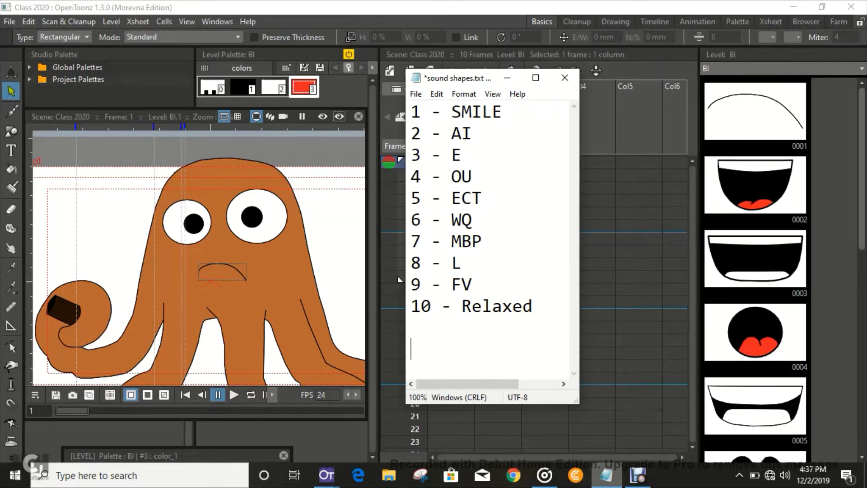
{"action": "left_click_drag", "start_coordinate": [862, 180], "coordinate": [861, 383]}
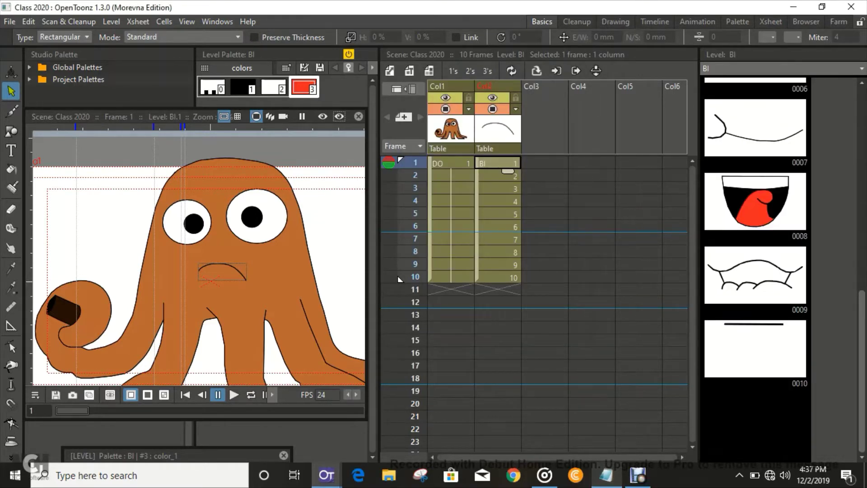
{"action": "left_click", "coordinate": [638, 475]}
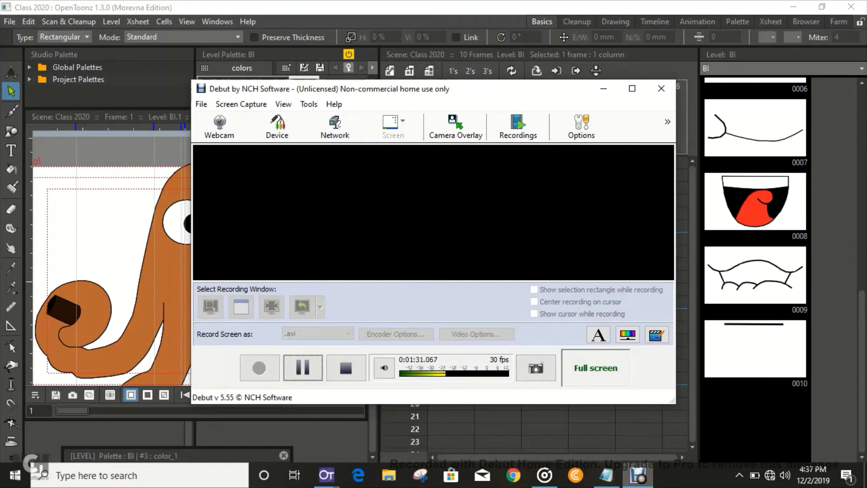
{"action": "left_click", "coordinate": [638, 475]}
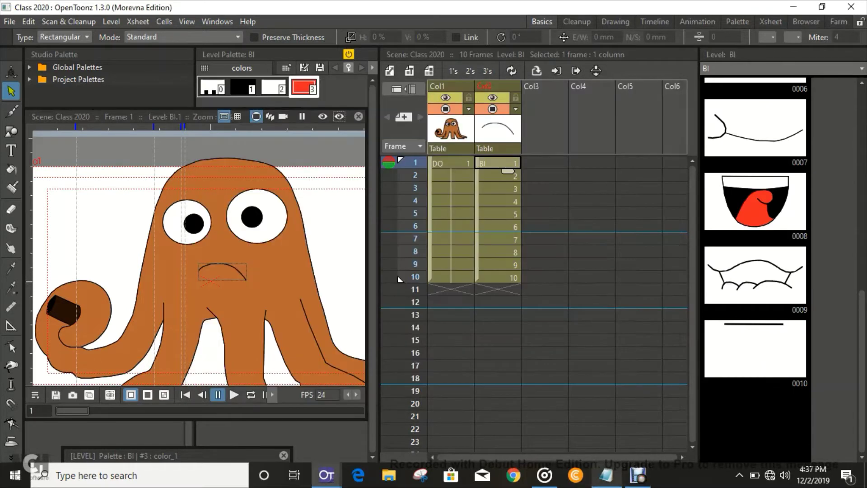
{"action": "key", "text": "alt+Tab"}
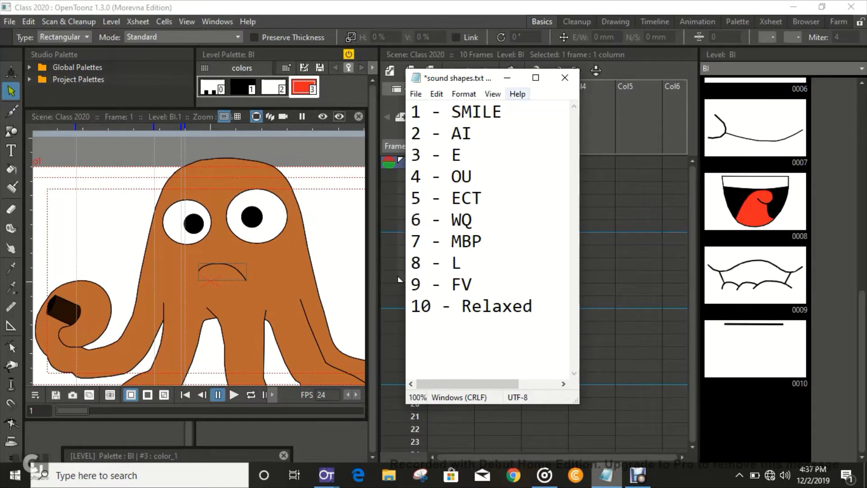
{"action": "left_click", "coordinate": [507, 78]}
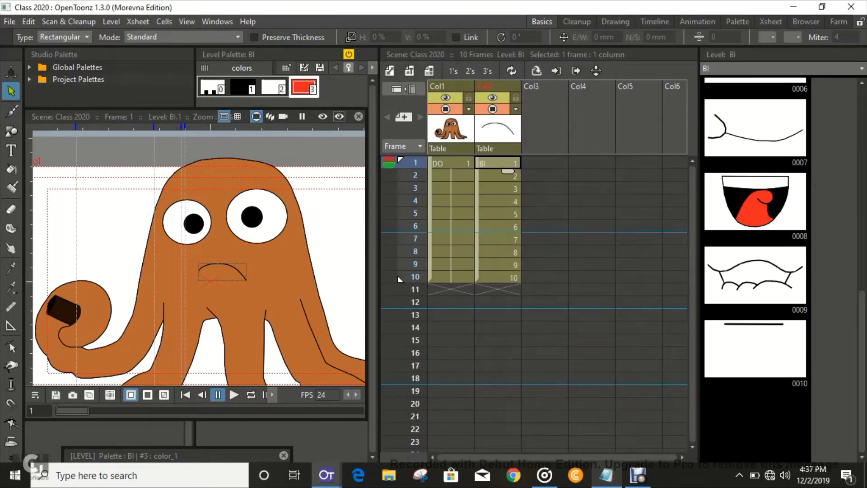
Launch Audacity, record a voice clip of about 5.6 seconds and play it back from near the start.
{"action": "key", "text": "super+d"}
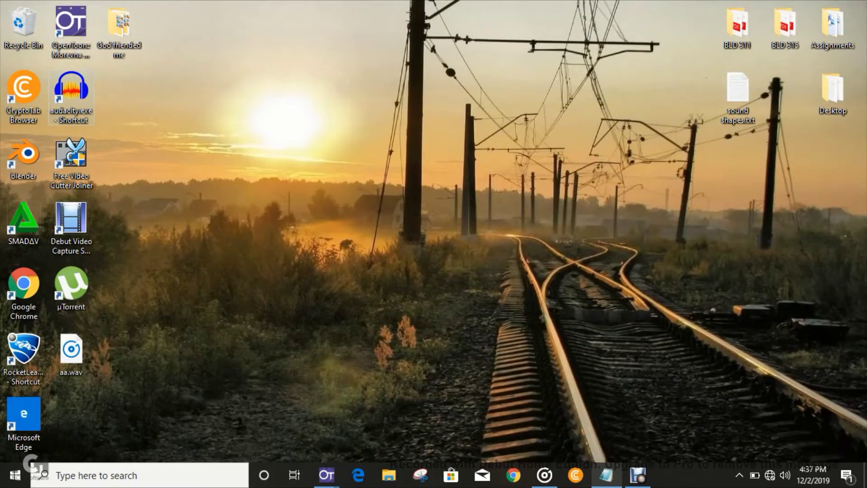
{"action": "left_click", "coordinate": [71, 94]}
{"action": "double_click", "coordinate": [71, 95]}
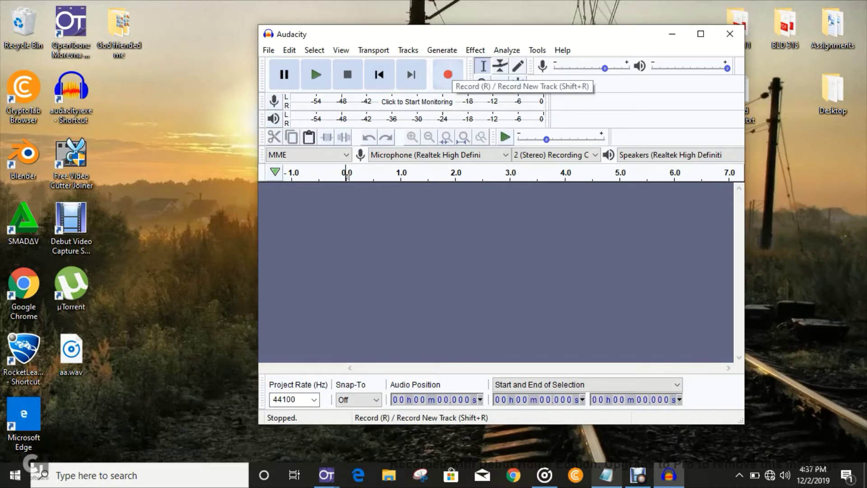
{"action": "left_click", "coordinate": [448, 74]}
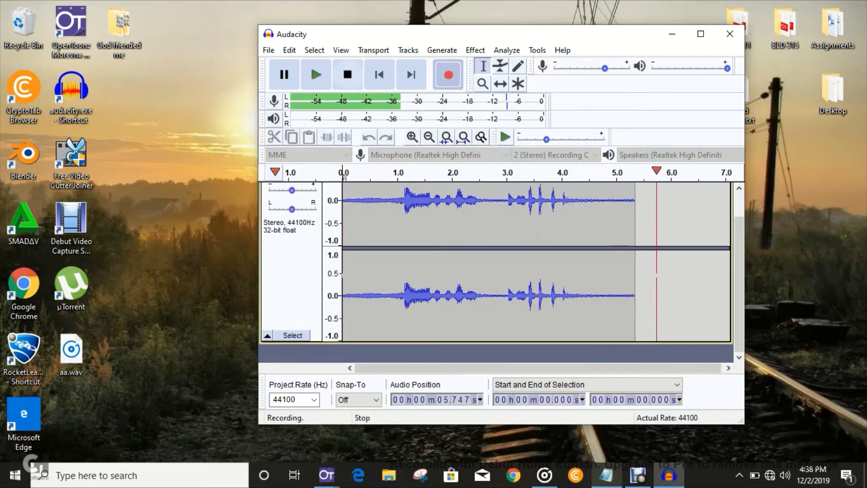
{"action": "left_click", "coordinate": [347, 75]}
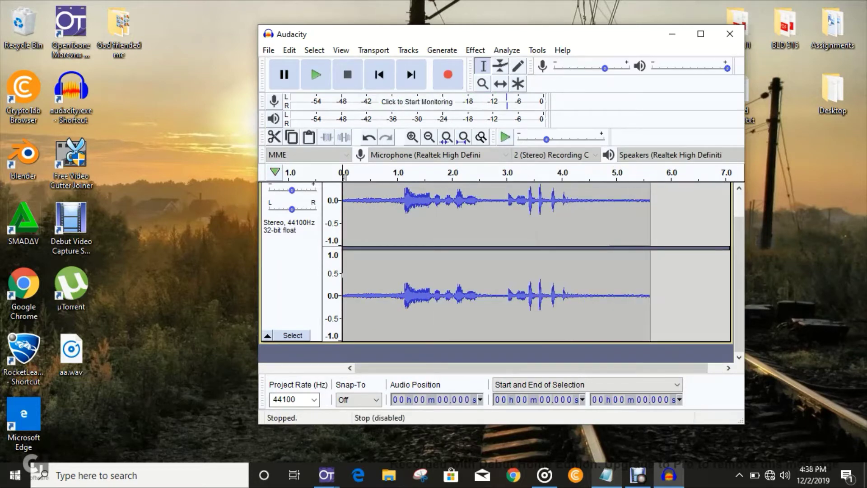
{"action": "left_click", "coordinate": [346, 176]}
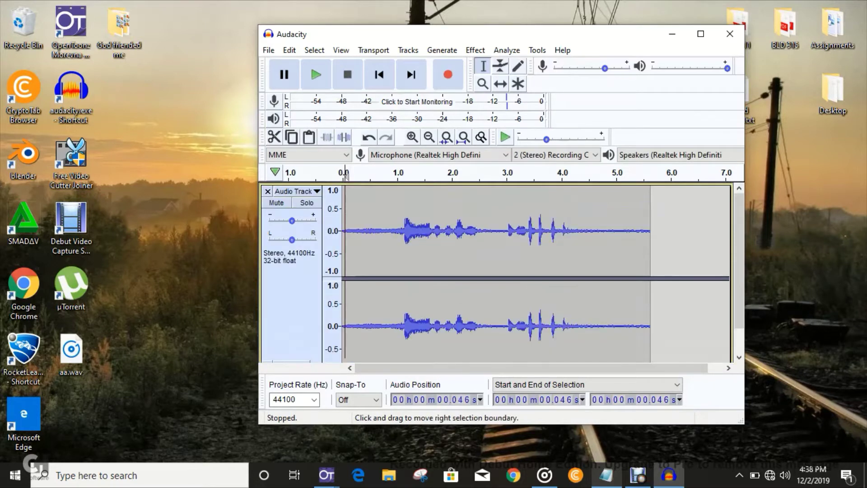
{"action": "key", "text": "space"}
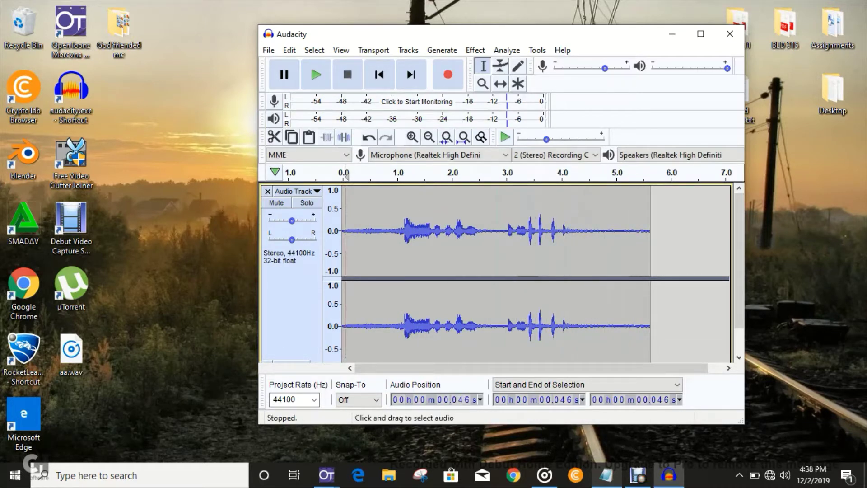
Select the recorded audio from about 0.6 to 5.0 seconds and open the Change Pitch effect for it.
{"action": "left_click_drag", "start_coordinate": [378, 230], "coordinate": [617, 230]}
{"action": "scroll", "coordinate": [617, 271], "scroll_direction": "down", "scroll_amount": 1}
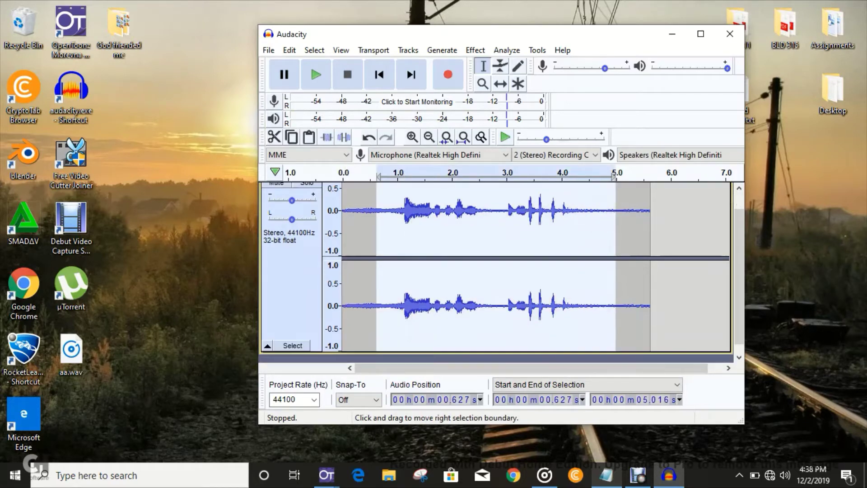
{"action": "left_click", "coordinate": [475, 50]}
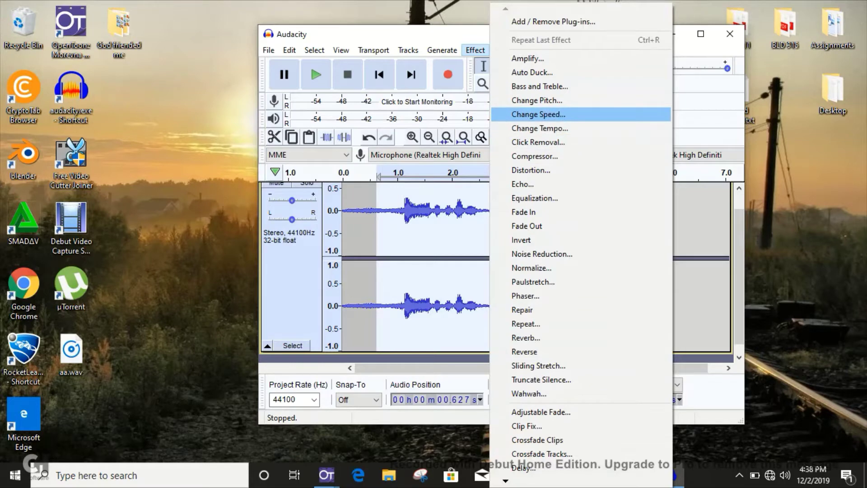
{"action": "left_click", "coordinate": [537, 100]}
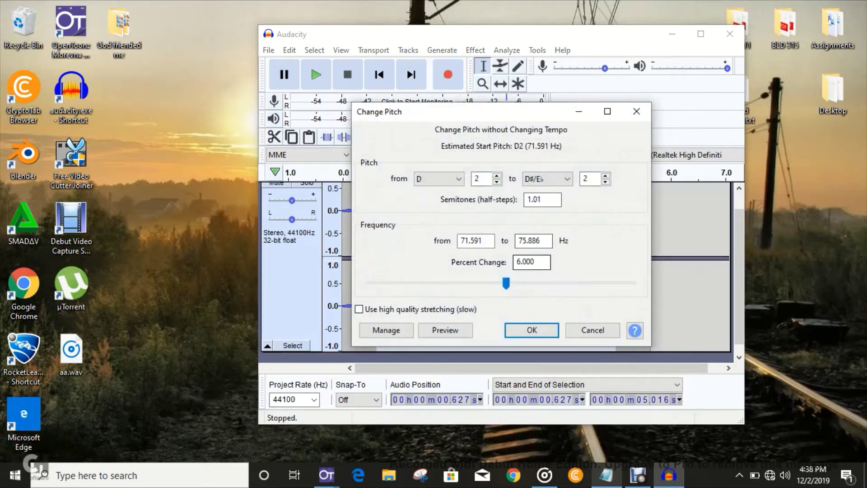
Preview the selected voice with a pitch change of -10 percent.
{"action": "left_click", "coordinate": [521, 262]}
{"action": "key", "text": "BackSpace"}
{"action": "type", "text": "-"}
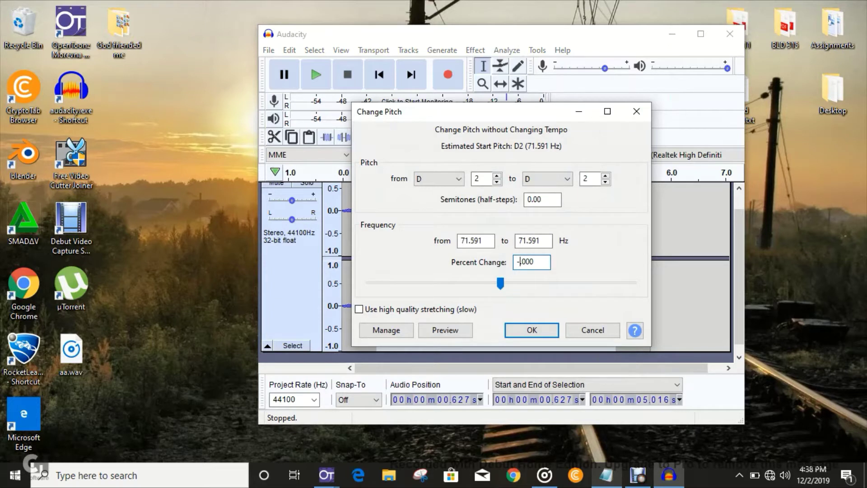
{"action": "type", "text": "10"}
{"action": "left_click", "coordinate": [446, 330]}
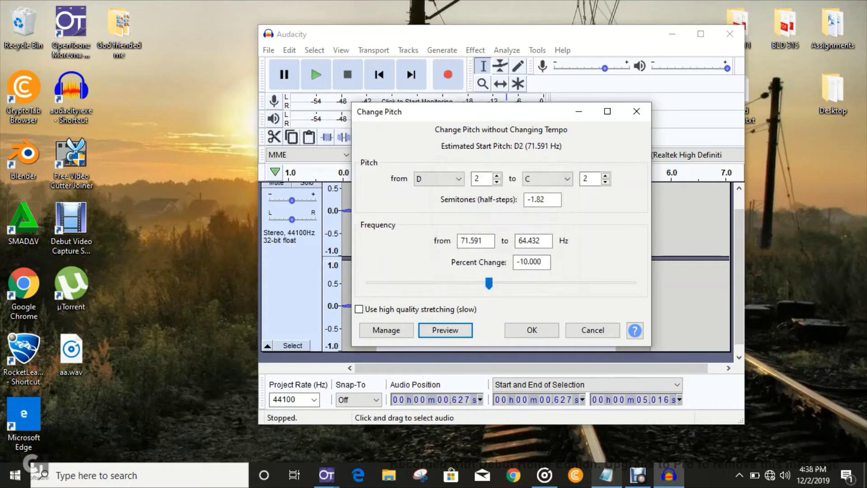
Set the pitch's percent change to -5, preview it and apply the effect to the selected voice.
{"action": "left_click", "coordinate": [527, 262]}
{"action": "key", "text": "BackSpace"}
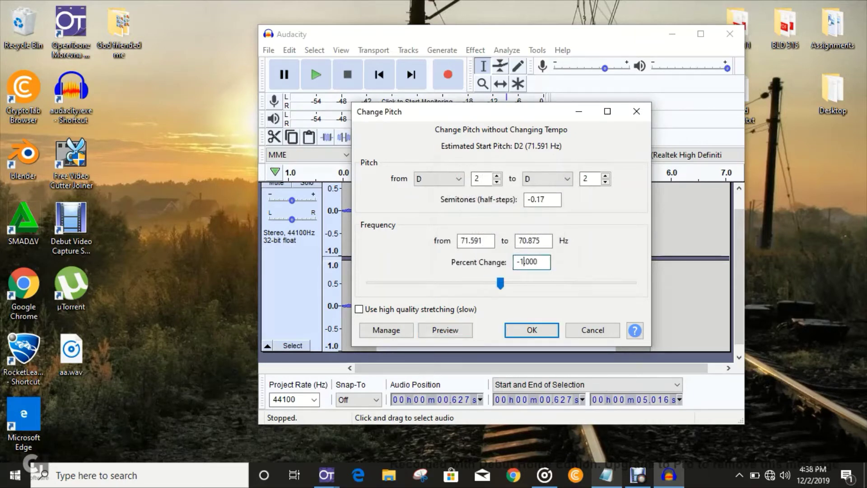
{"action": "key", "text": "BackSpace"}
{"action": "type", "text": "5"}
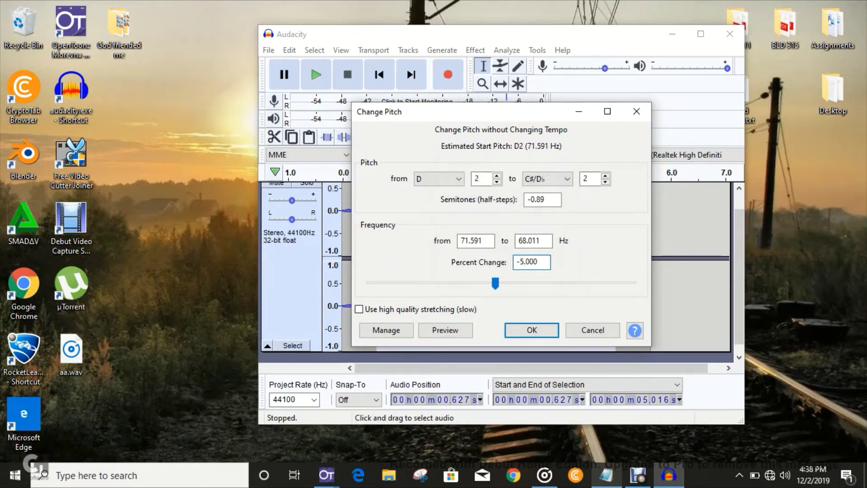
{"action": "left_click", "coordinate": [446, 330]}
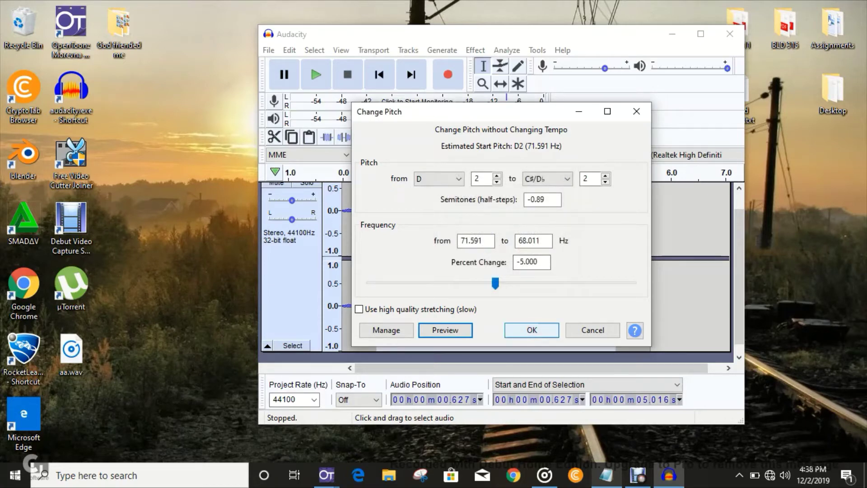
{"action": "left_click", "coordinate": [531, 330]}
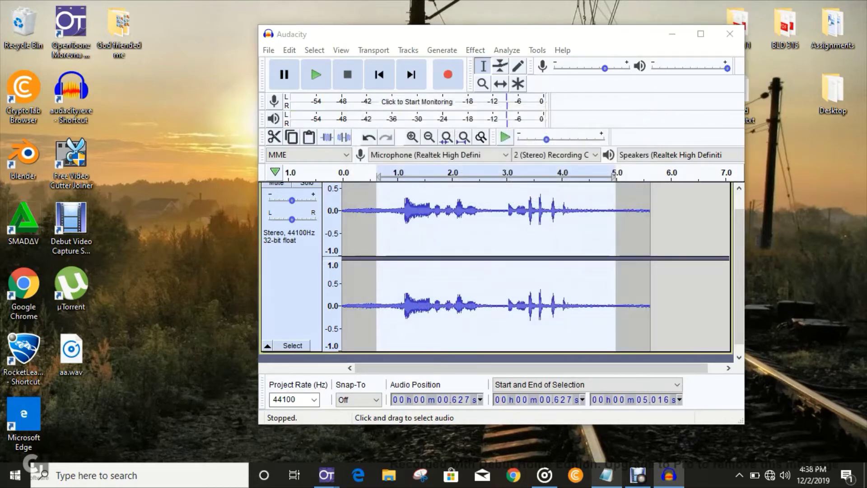
Export the recording as a WAV file named octopus to the Desktop and minimize the audio editor.
{"action": "left_click", "coordinate": [269, 50]}
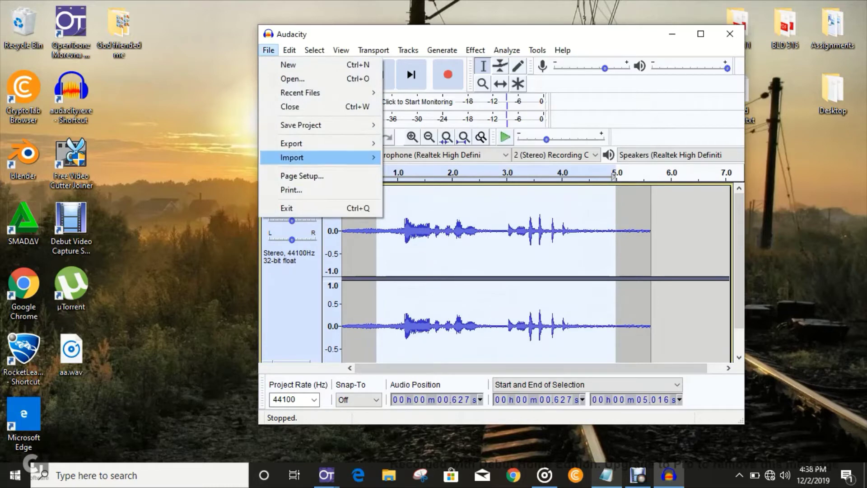
{"action": "mouse_move", "coordinate": [325, 143]}
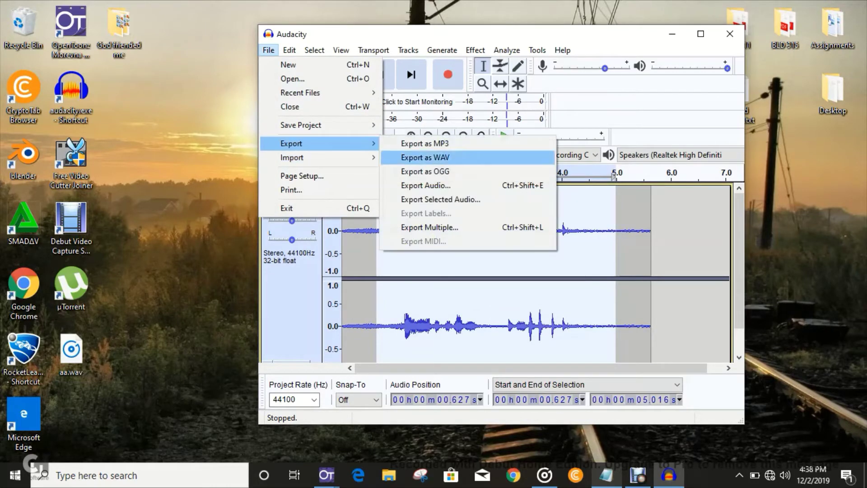
{"action": "left_click", "coordinate": [425, 157]}
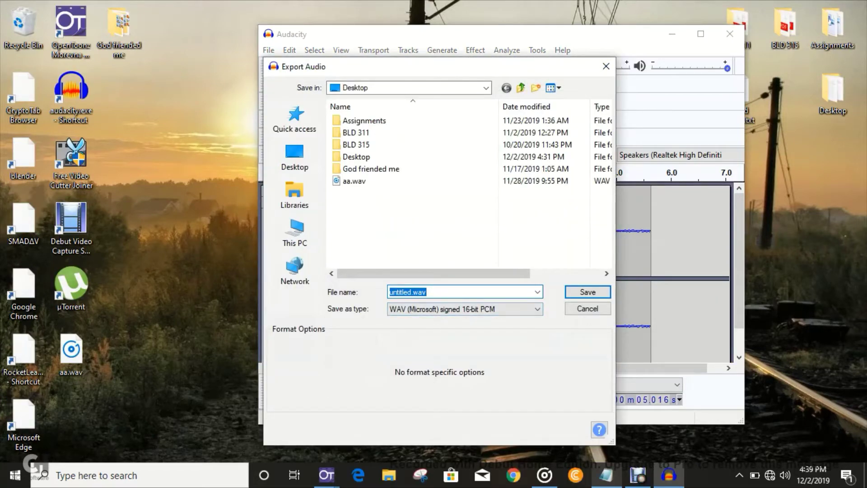
{"action": "type", "text": "octopus"}
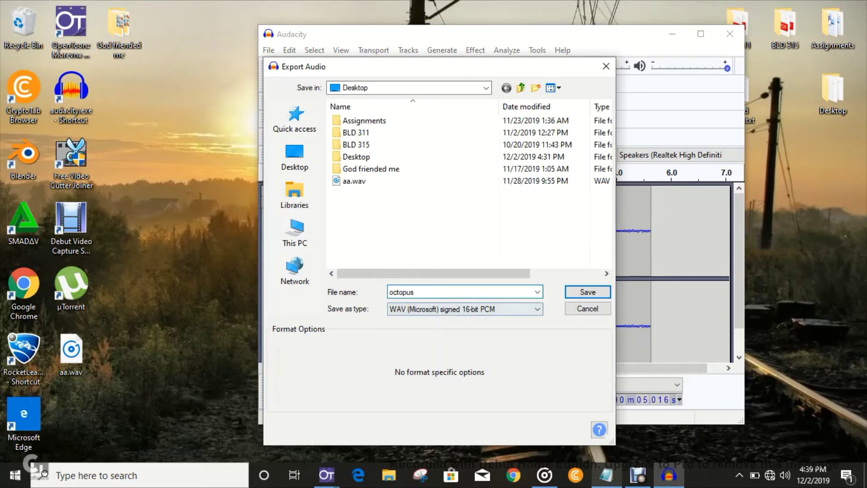
{"action": "left_click", "coordinate": [588, 292]}
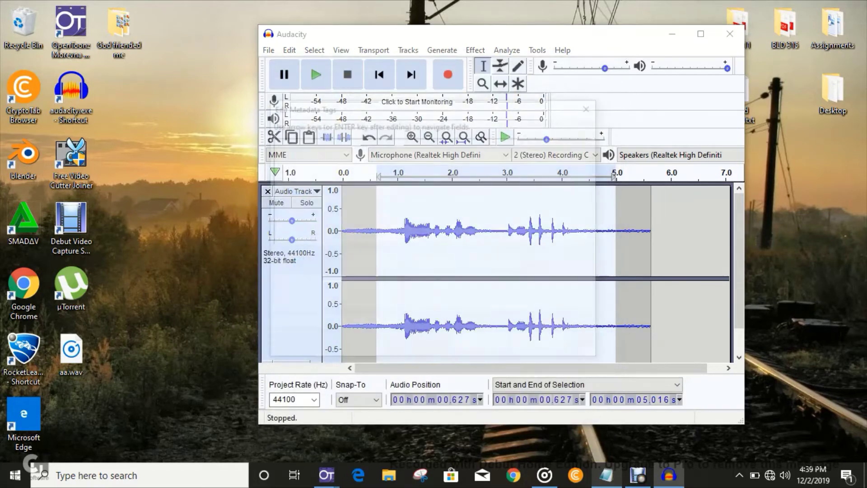
{"action": "left_click", "coordinate": [483, 344]}
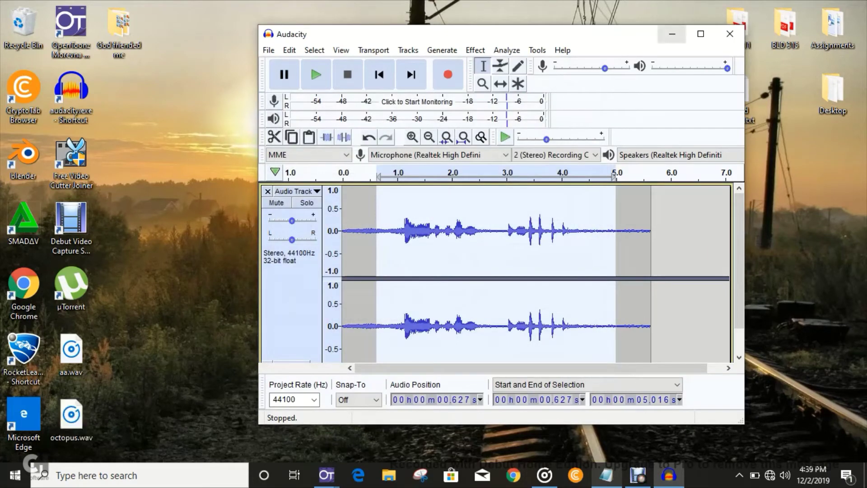
{"action": "left_click", "coordinate": [672, 34]}
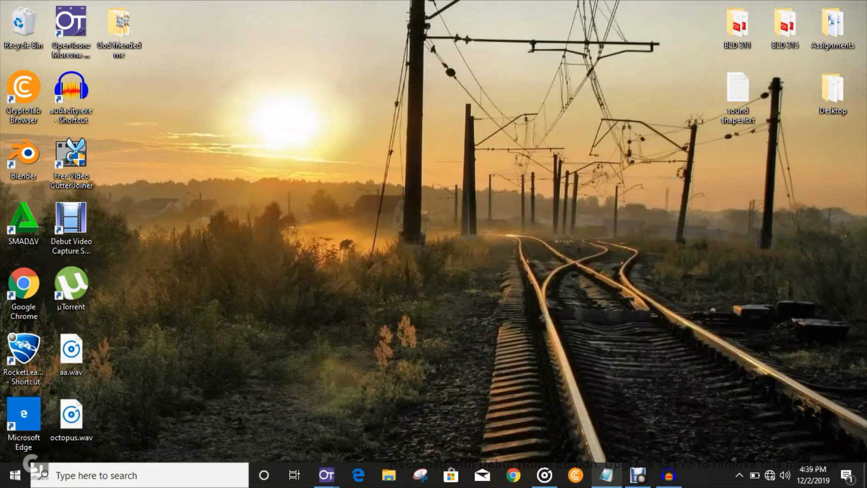
Move octopus.wav to the middle of the desktop and switch to the Class 2020 scene in OpenToonz.
{"action": "left_click_drag", "start_coordinate": [71, 418], "coordinate": [356, 219]}
{"action": "left_click", "coordinate": [409, 275]}
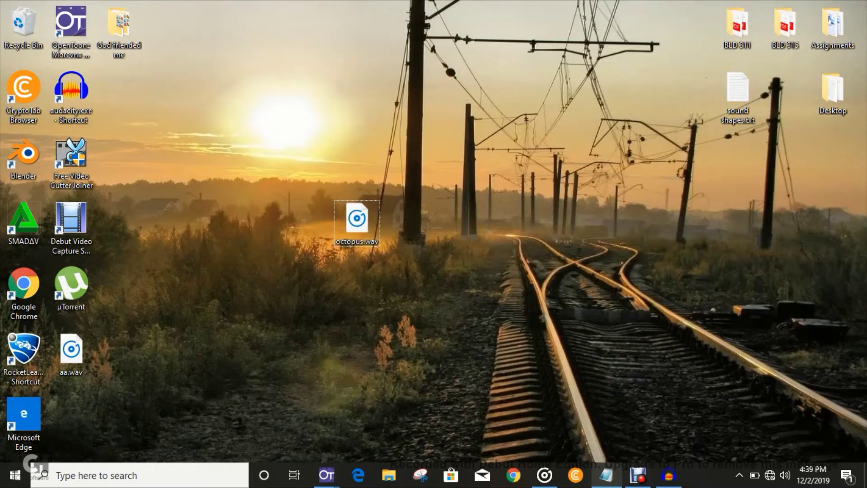
{"action": "mouse_move", "coordinate": [326, 474]}
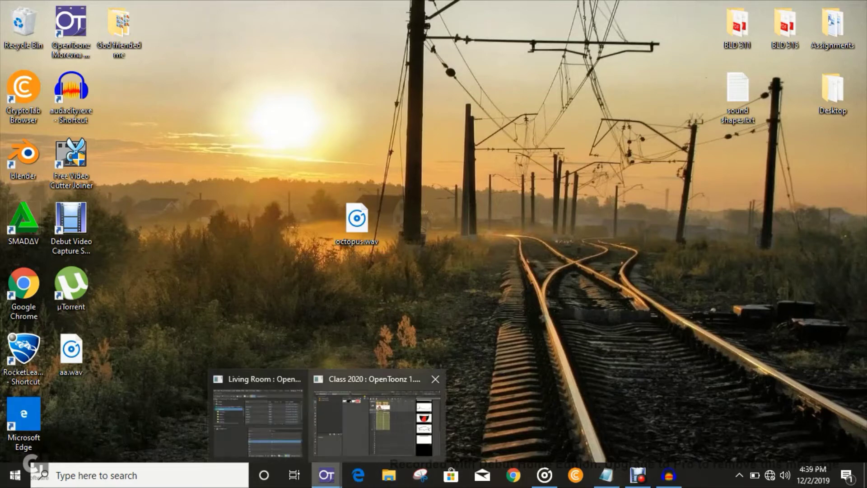
{"action": "left_click", "coordinate": [379, 424]}
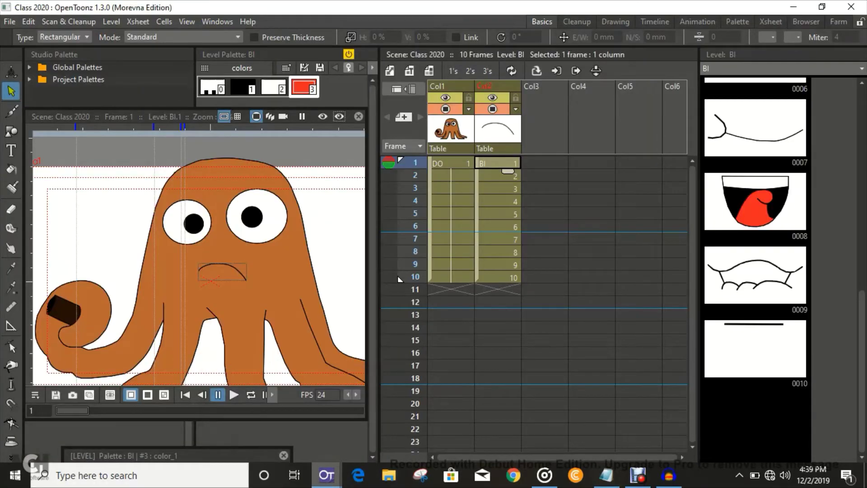
Load octopus.wav from the Desktop into the empty third column, importing it into the project.
{"action": "right_click", "coordinate": [539, 159]}
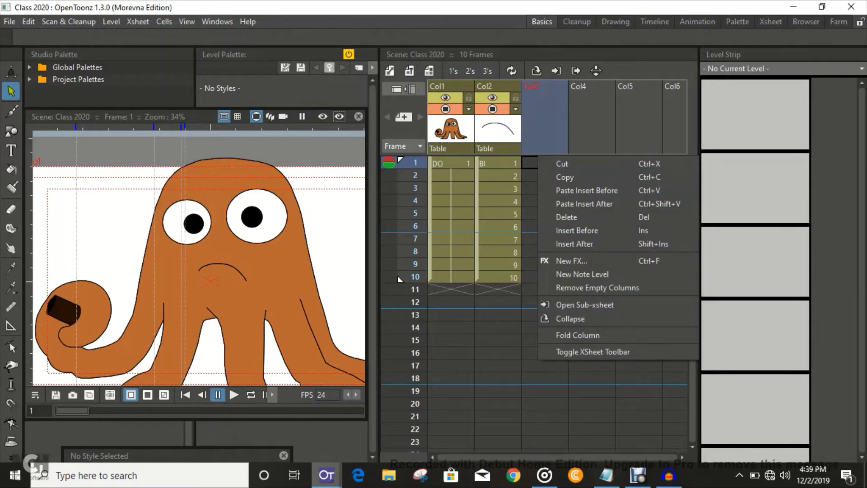
{"action": "key", "text": "Escape"}
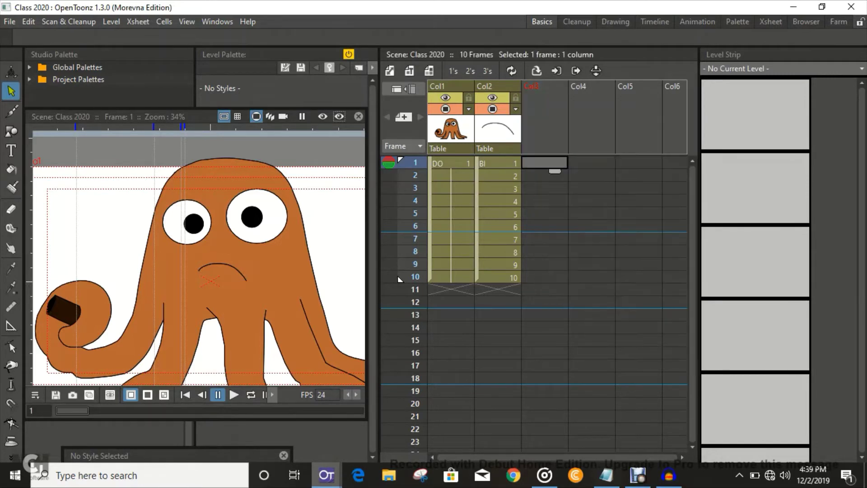
{"action": "right_click", "coordinate": [523, 160]}
{"action": "left_click", "coordinate": [560, 168]}
{"action": "key", "text": "alt+l"}
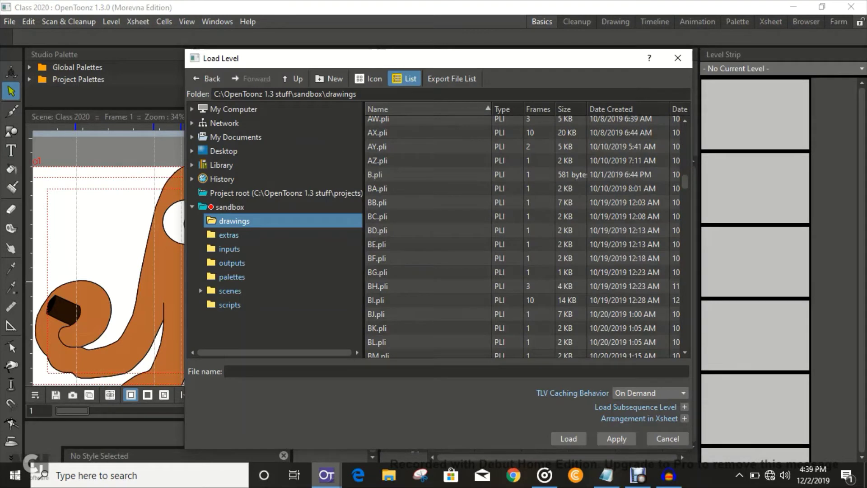
{"action": "left_click", "coordinate": [224, 152]}
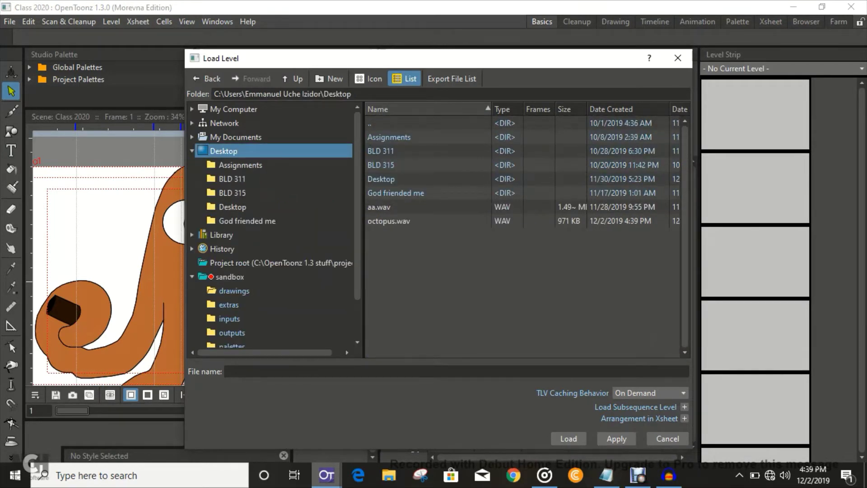
{"action": "left_click", "coordinate": [389, 220]}
{"action": "left_click", "coordinate": [569, 438]}
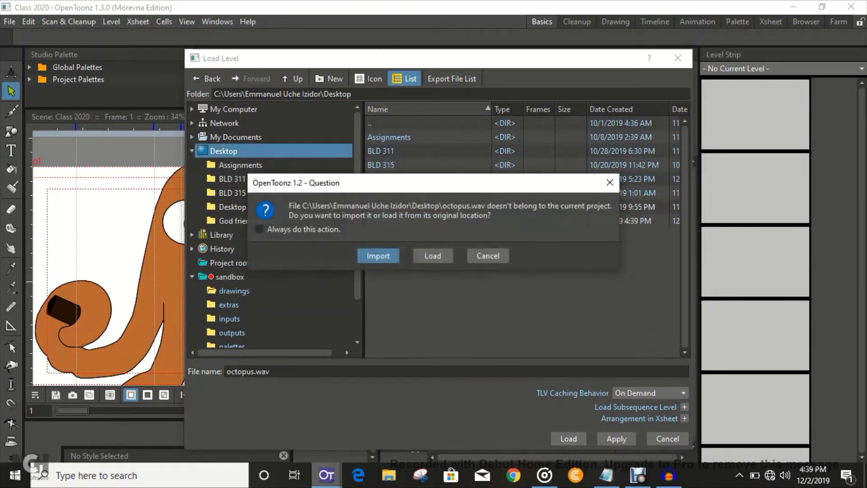
{"action": "left_click", "coordinate": [377, 256]}
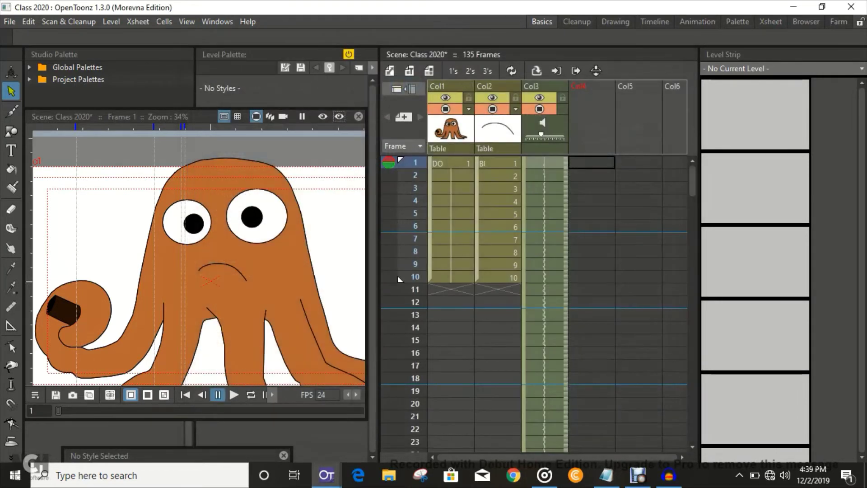
Examine the waveform of the imported audio in the third column for where the speech begins.
{"action": "scroll", "coordinate": [399, 278], "scroll_direction": "down", "scroll_amount": 9}
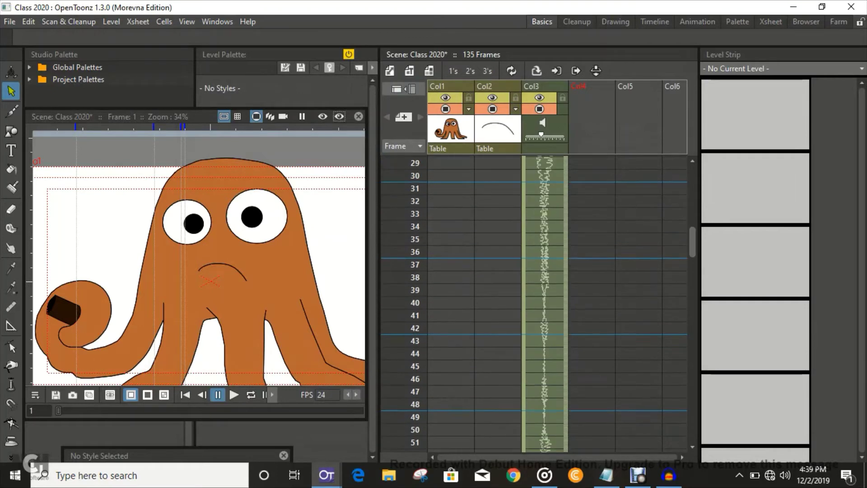
{"action": "scroll", "coordinate": [400, 278], "scroll_direction": "up", "scroll_amount": 9}
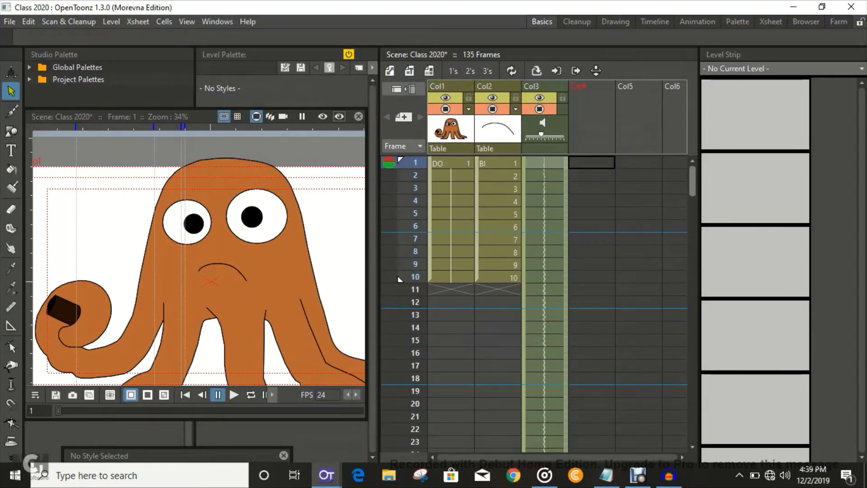
{"action": "scroll", "coordinate": [399, 279], "scroll_direction": "down", "scroll_amount": 7}
{"action": "scroll", "coordinate": [400, 186], "scroll_direction": "up", "scroll_amount": 5}
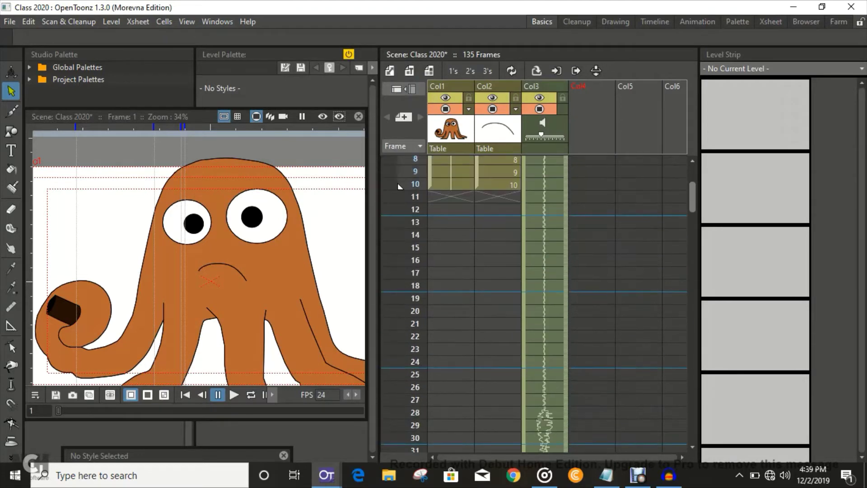
{"action": "scroll", "coordinate": [400, 186], "scroll_direction": "up", "scroll_amount": 2}
{"action": "scroll", "coordinate": [400, 279], "scroll_direction": "down", "scroll_amount": 3}
{"action": "scroll", "coordinate": [400, 279], "scroll_direction": "up", "scroll_amount": 3}
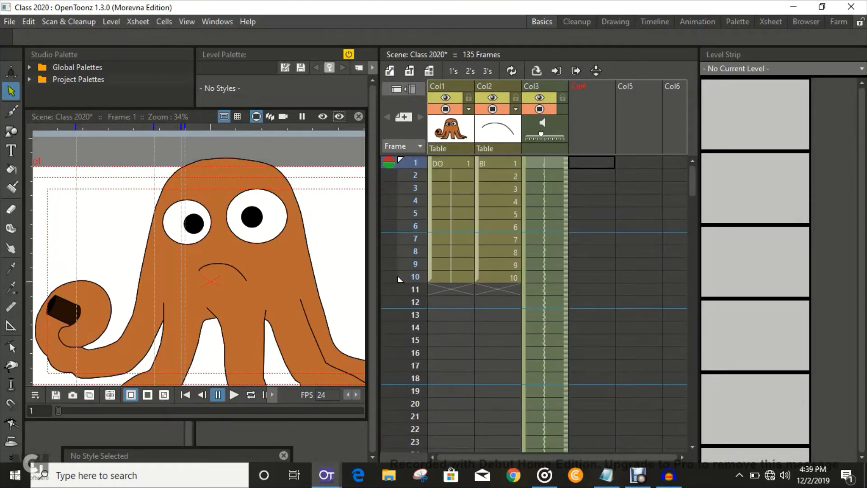
Clear the mouth drawings from frames 2 to 10 and hold the first mouth shape down to frame 10.
{"action": "left_click_drag", "start_coordinate": [498, 175], "coordinate": [498, 278]}
{"action": "key", "text": "Delete"}
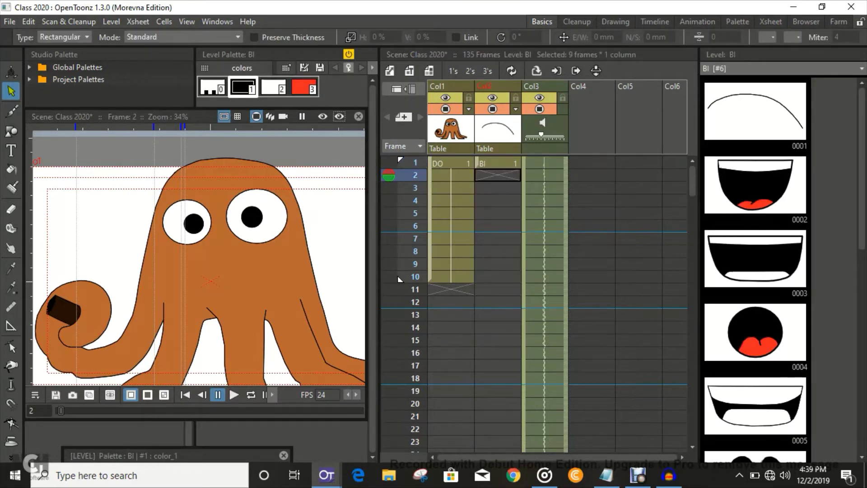
{"action": "key", "text": "Up"}
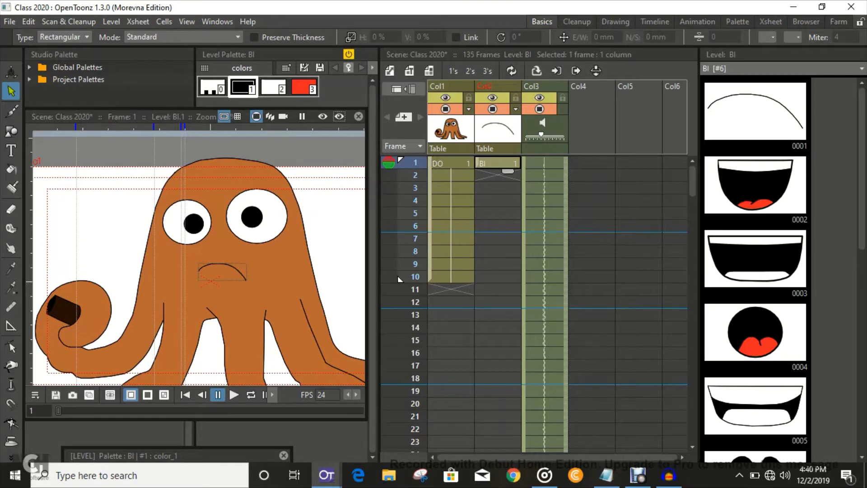
{"action": "left_click_drag", "start_coordinate": [508, 172], "coordinate": [507, 273]}
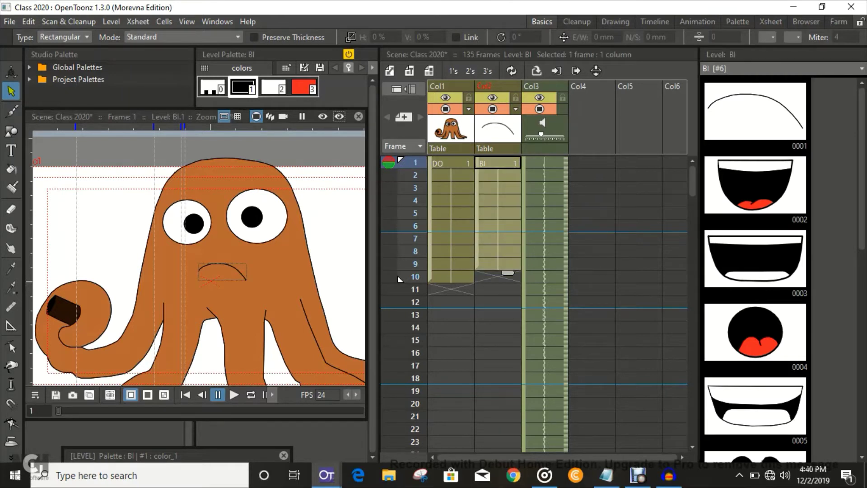
Extend the octopus body and mouth columns from frame 10 to frame 135, where the audio ends.
{"action": "left_click_drag", "start_coordinate": [400, 280], "coordinate": [399, 279]}
{"action": "left_click", "coordinate": [400, 279]}
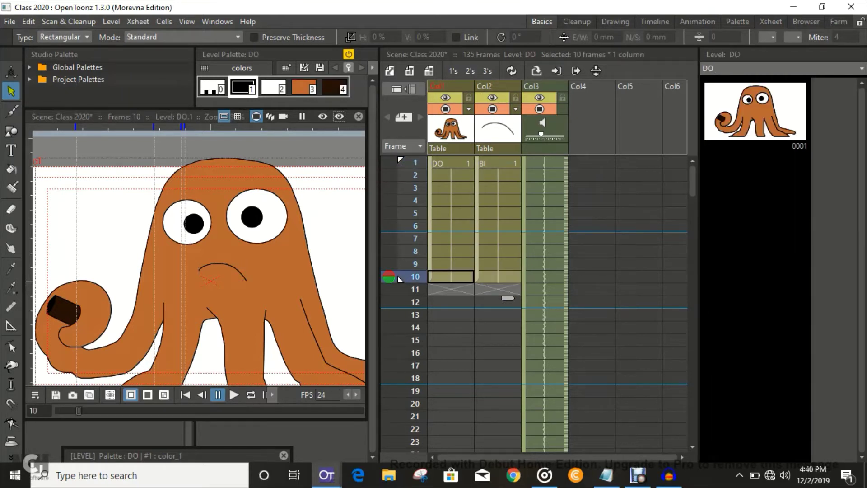
{"action": "left_click", "coordinate": [400, 279]}
{"action": "left_click_drag", "start_coordinate": [508, 286], "coordinate": [508, 340]}
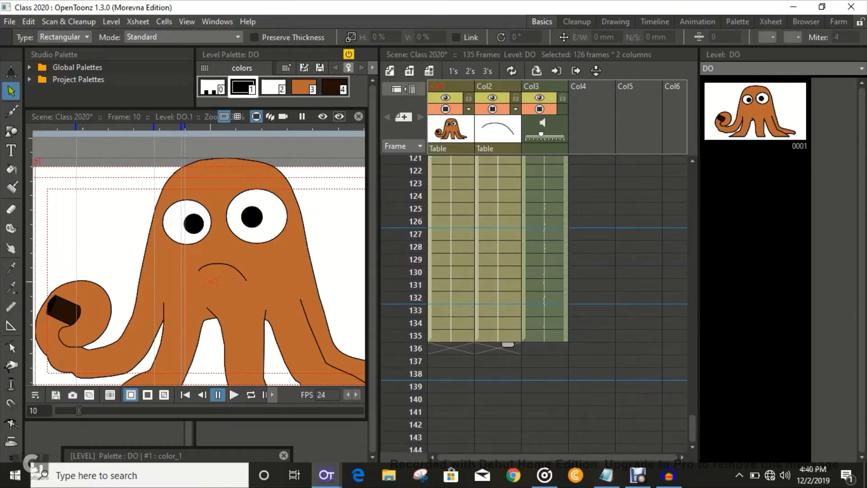
{"action": "left_click_drag", "start_coordinate": [693, 426], "coordinate": [693, 177]}
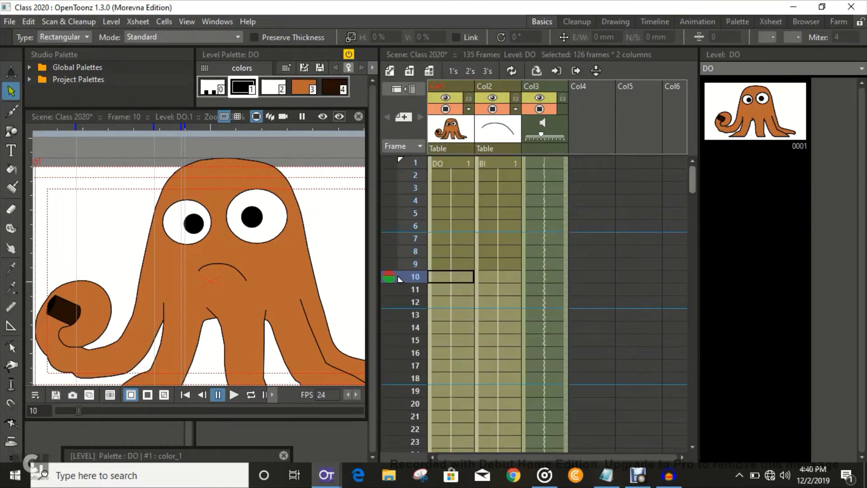
Set the playback range to frames 28 through 49 around the first speech and play it from the mouth column.
{"action": "scroll", "coordinate": [399, 279], "scroll_direction": "down", "scroll_amount": 8}
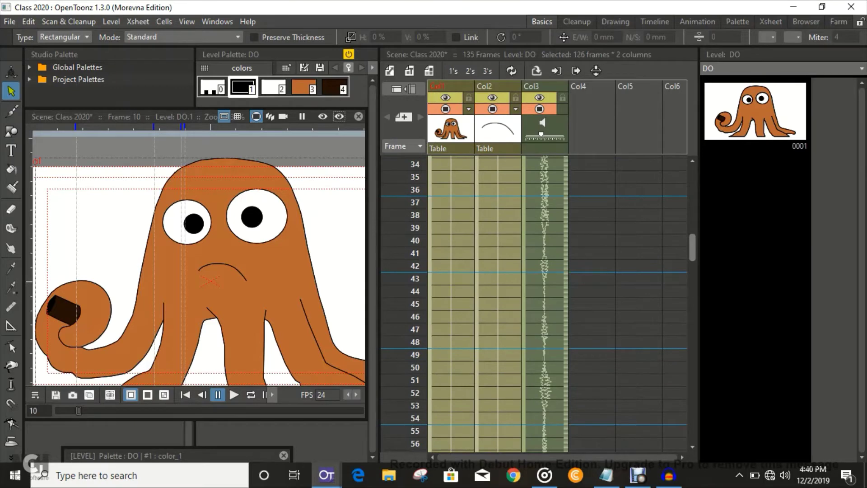
{"action": "mouse_move", "coordinate": [693, 248]}
{"action": "left_mouse_down"}
{"action": "mouse_move", "coordinate": [693, 281]}
{"action": "mouse_move", "coordinate": [693, 234]}
{"action": "left_mouse_up"}
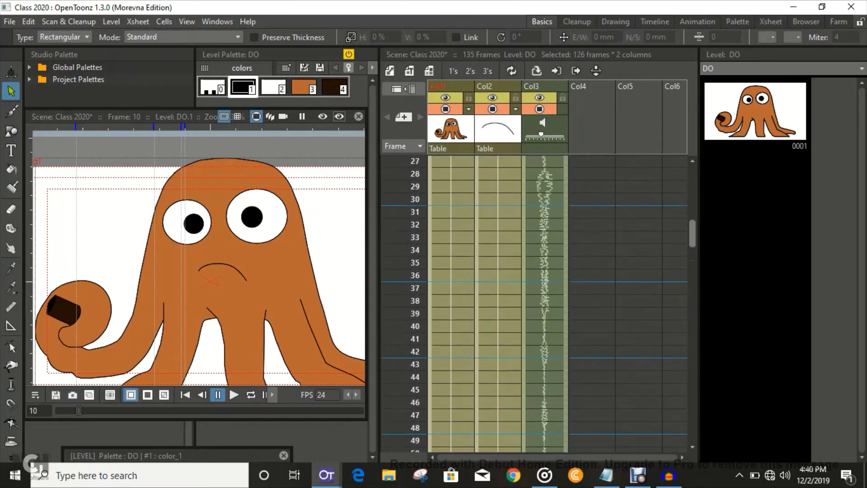
{"action": "scroll", "coordinate": [399, 279], "scroll_direction": "up", "scroll_amount": 7}
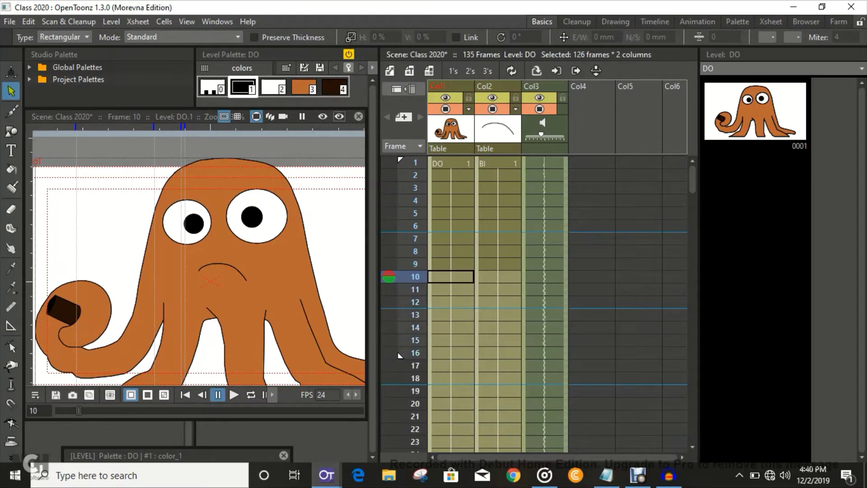
{"action": "scroll", "coordinate": [402, 354], "scroll_direction": "down", "scroll_amount": 4}
{"action": "scroll", "coordinate": [402, 382], "scroll_direction": "down", "scroll_amount": 3}
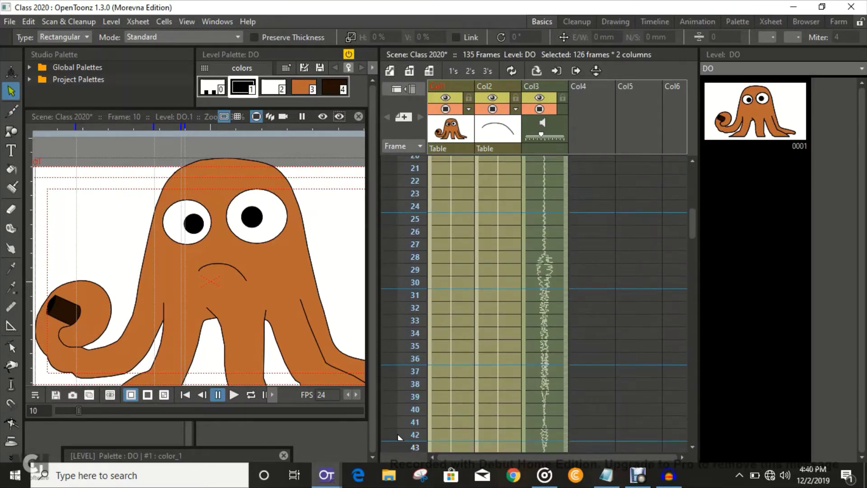
{"action": "scroll", "coordinate": [406, 411], "scroll_direction": "down", "scroll_amount": 3}
{"action": "scroll", "coordinate": [400, 367], "scroll_direction": "down", "scroll_amount": 1}
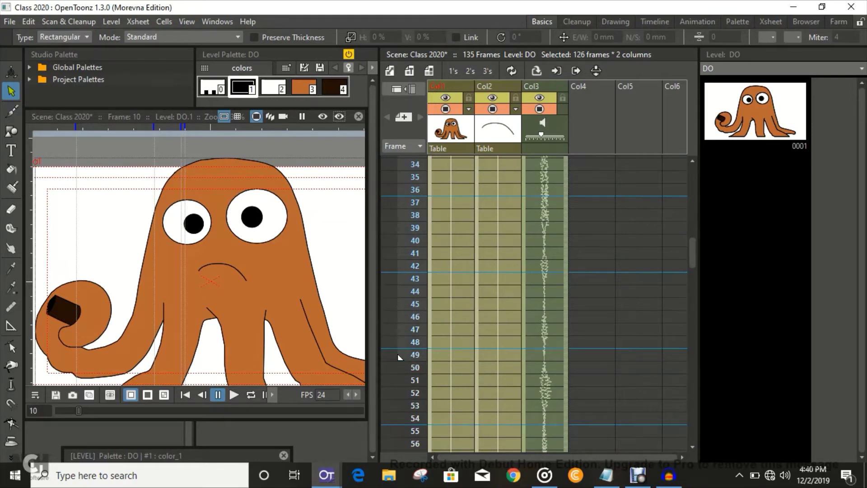
{"action": "scroll", "coordinate": [400, 354], "scroll_direction": "up", "scroll_amount": 11}
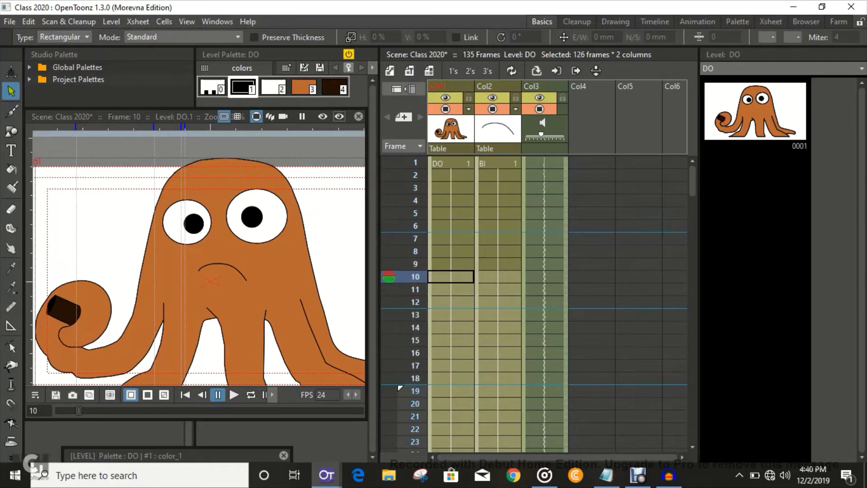
{"action": "scroll", "coordinate": [401, 389], "scroll_direction": "down", "scroll_amount": 5}
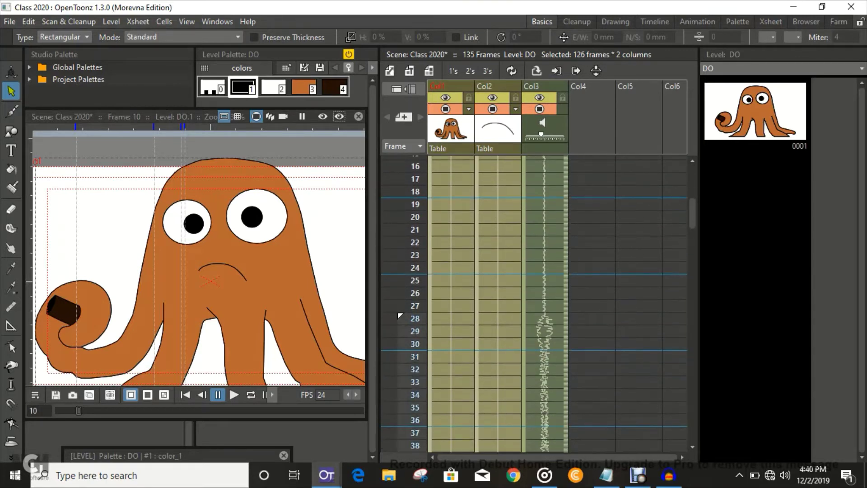
{"action": "left_click", "coordinate": [497, 318]}
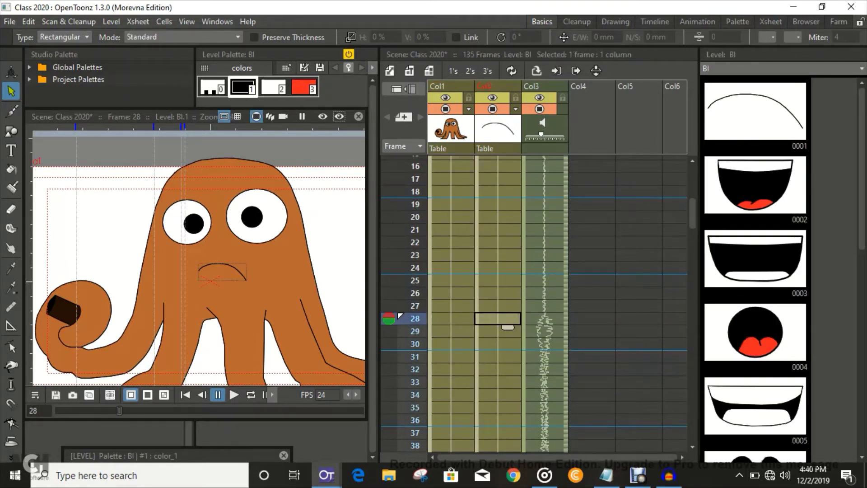
{"action": "key", "text": "l"}
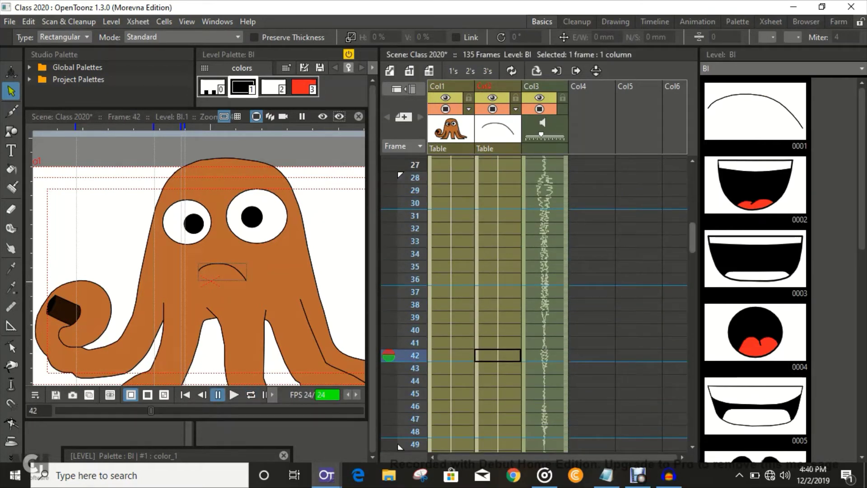
Preview the looped voice with the playback range ending at frame 51 and save the scene.
{"action": "scroll", "coordinate": [399, 446], "scroll_direction": "down", "scroll_amount": 3}
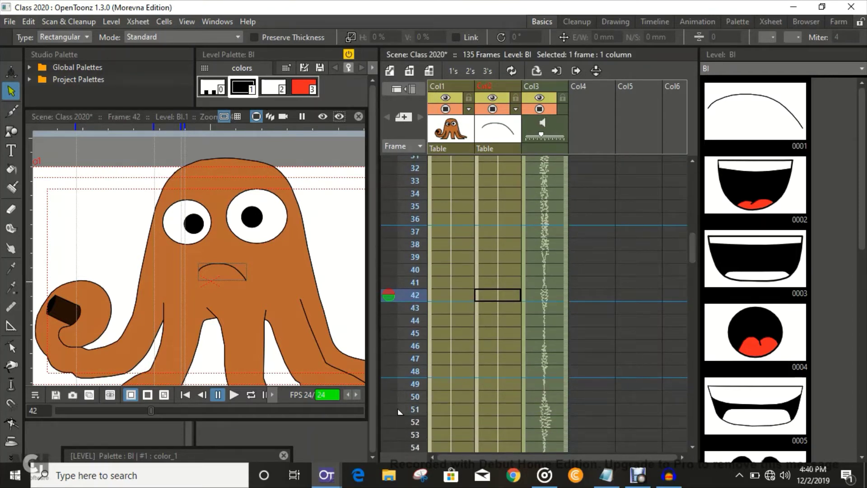
{"action": "key", "text": "l"}
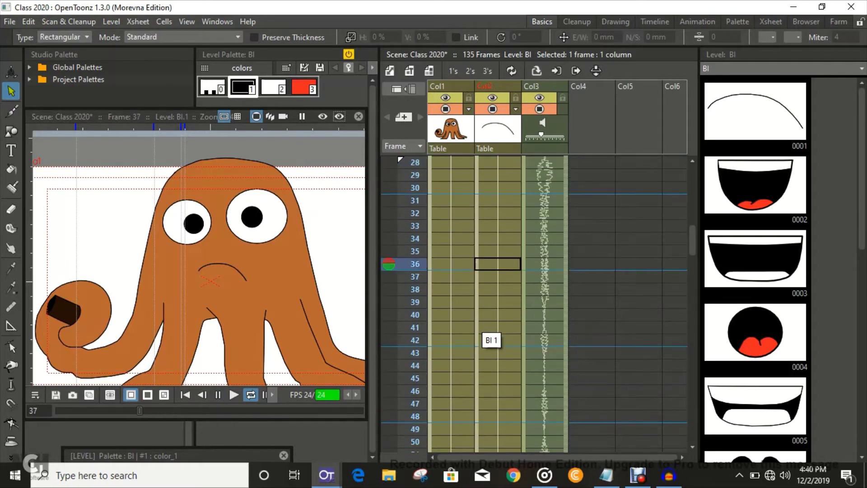
{"action": "scroll", "coordinate": [399, 271], "scroll_direction": "down", "scroll_amount": 5}
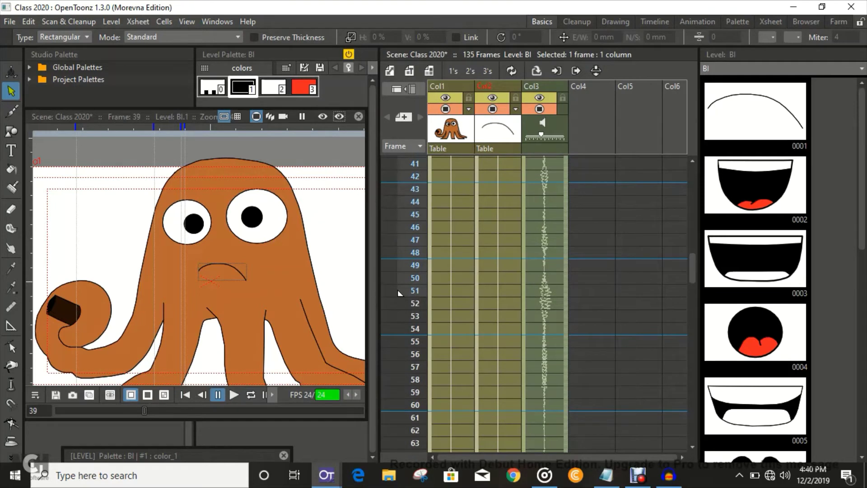
{"action": "left_click", "coordinate": [498, 266]}
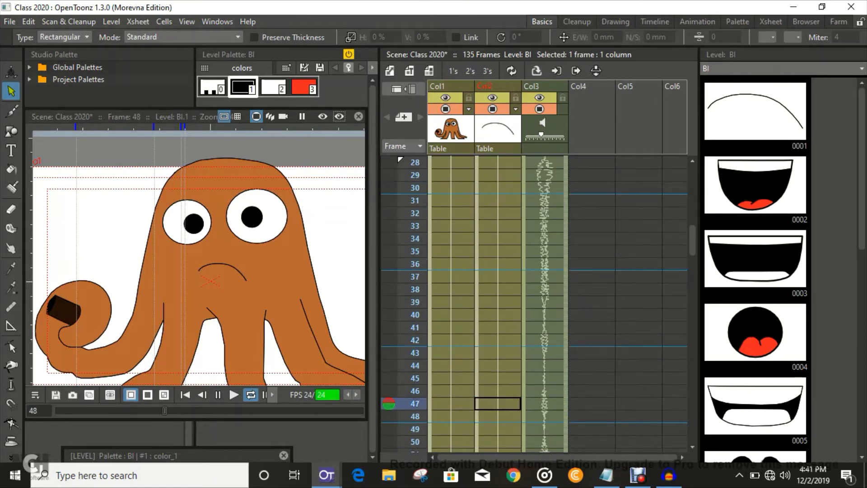
{"action": "key", "text": "p"}
{"action": "key", "text": "ctrl+s"}
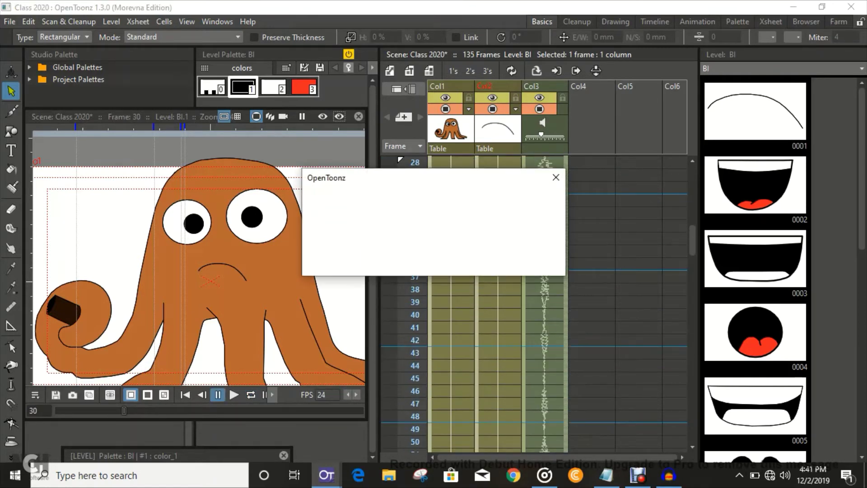
Move the end of the playback range to frame 59, just past the next burst of speech.
{"action": "scroll", "coordinate": [398, 250], "scroll_direction": "down", "scroll_amount": 5}
{"action": "scroll", "coordinate": [398, 250], "scroll_direction": "down", "scroll_amount": 1}
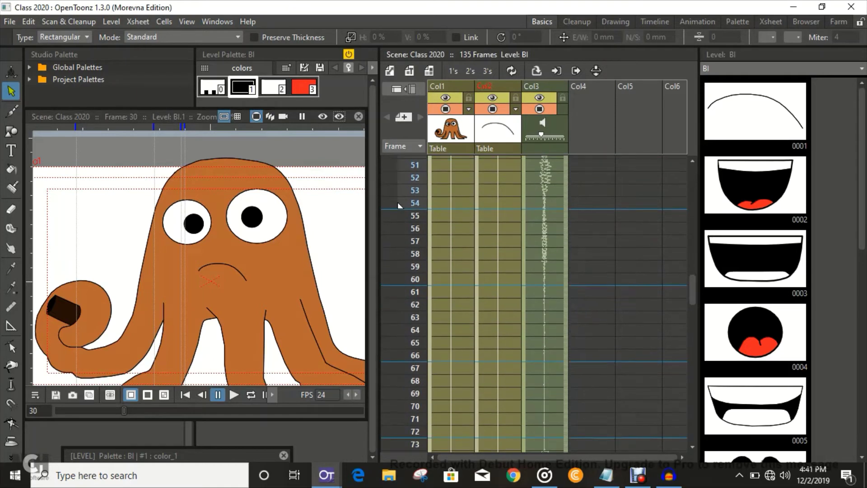
{"action": "left_click_drag", "start_coordinate": [400, 205], "coordinate": [400, 268]}
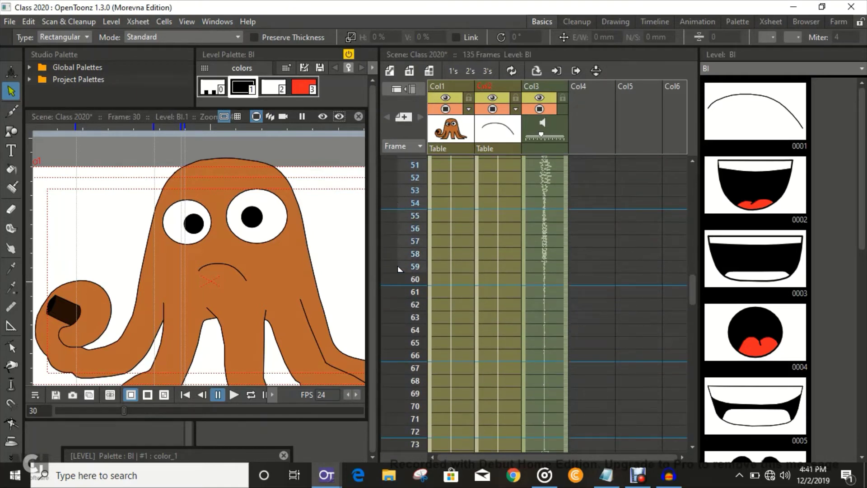
Extend the end of the playback range to frame 61 and preview the looped speech from the mouth column.
{"action": "left_click", "coordinate": [498, 279]}
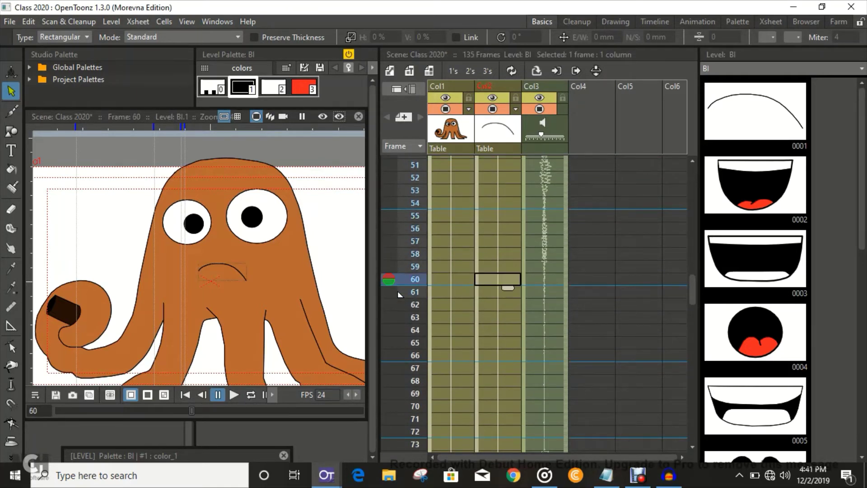
{"action": "key", "text": "l"}
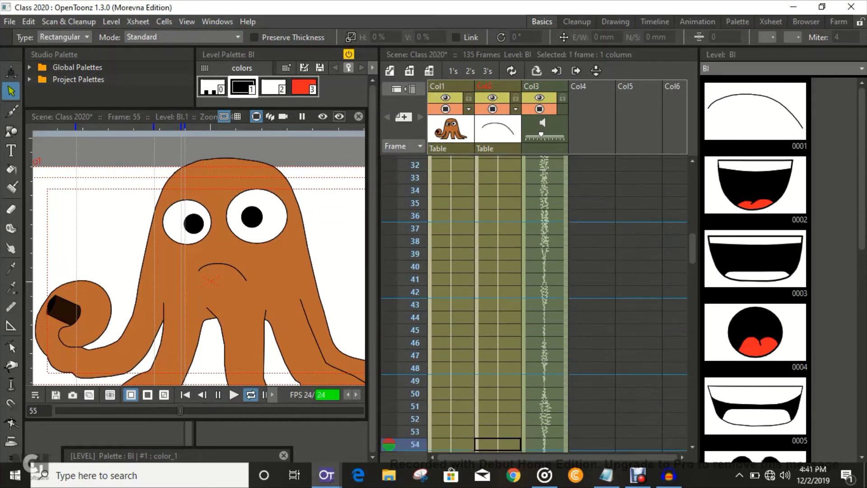
{"action": "key", "text": "l"}
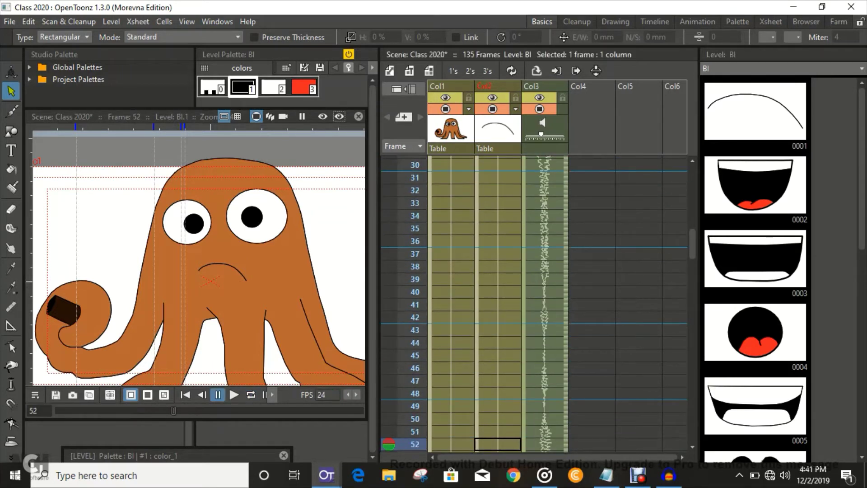
Switch to sound shapes.txt in Notepad, write the mouth shape sequence 384395745 below the list, and move the window clear of the Xsheet.
{"action": "mouse_move", "coordinate": [606, 476]}
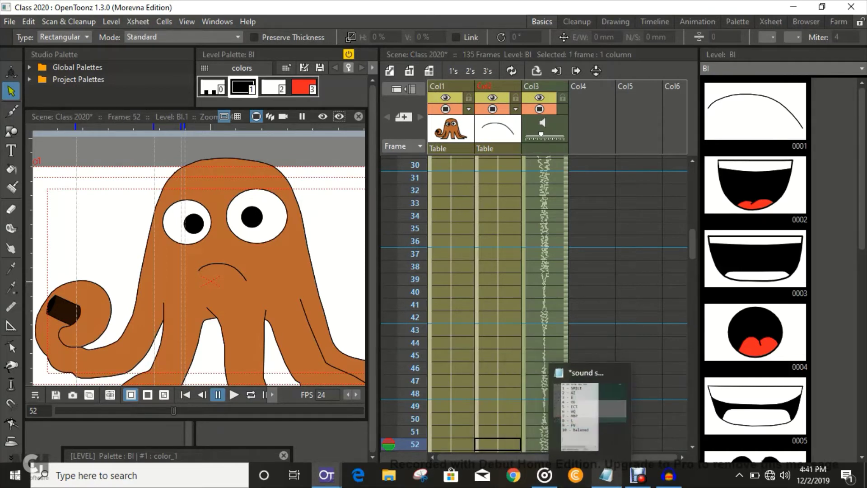
{"action": "left_click", "coordinate": [606, 475]}
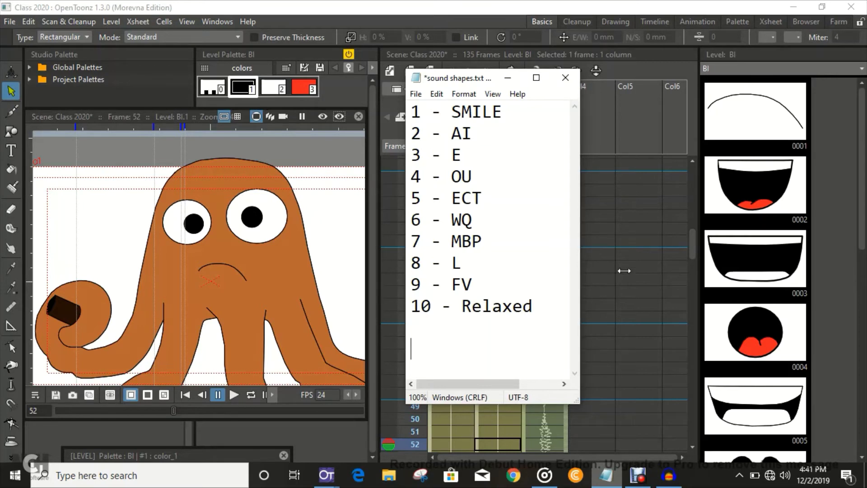
{"action": "left_click_drag", "start_coordinate": [579, 276], "coordinate": [678, 278]}
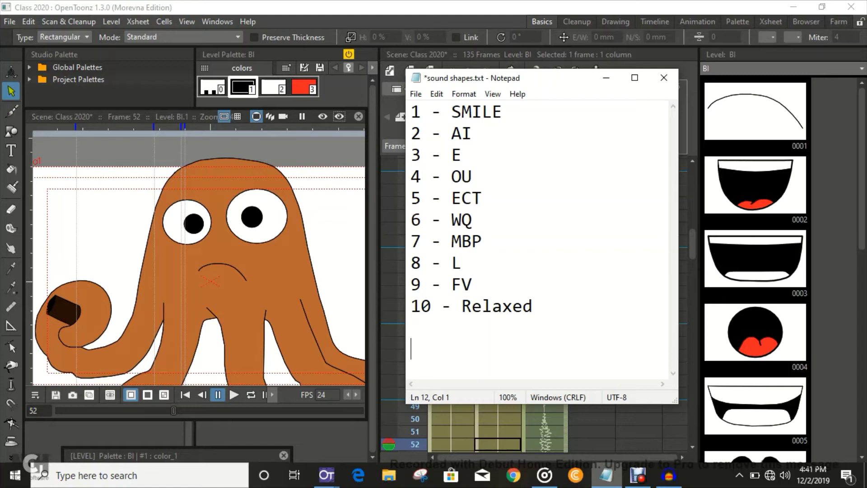
{"action": "type", "text": "3"}
{"action": "type", "text": "8439"}
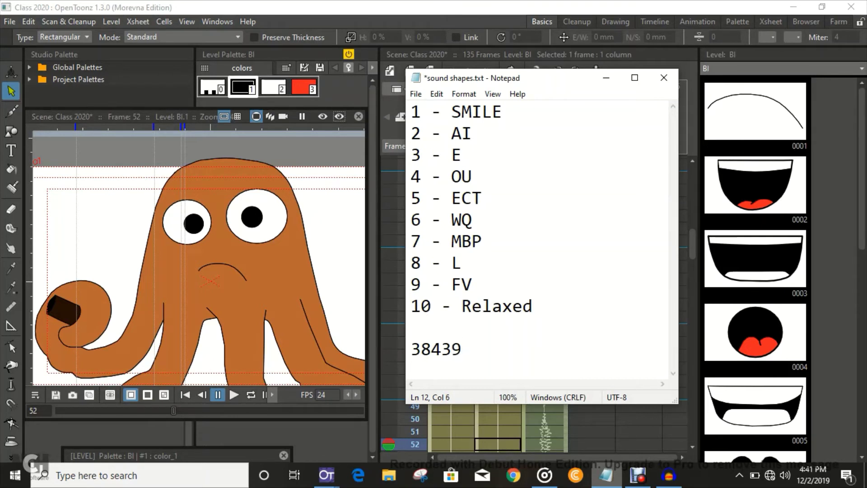
{"action": "type", "text": "5745"}
{"action": "left_click_drag", "start_coordinate": [531, 83], "coordinate": [192, 57]}
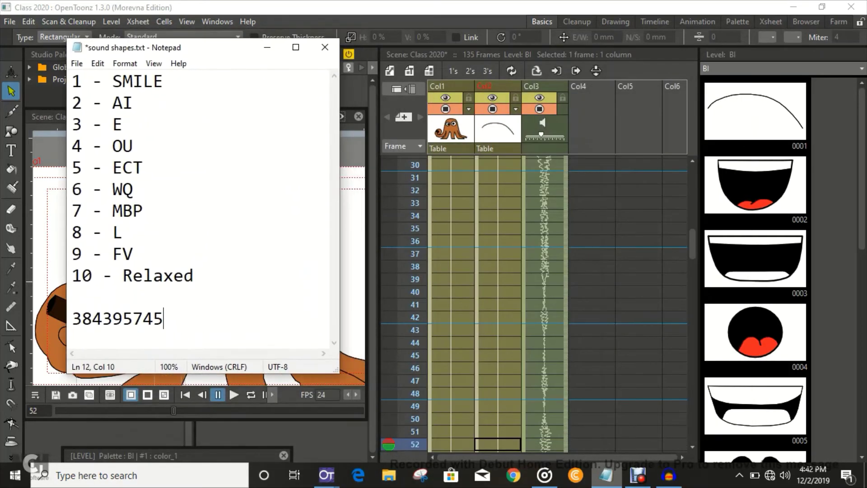
Check where the playback range ends in the Xsheet and open the Calculator app.
{"action": "mouse_move", "coordinate": [693, 244]}
{"action": "left_mouse_down"}
{"action": "mouse_move", "coordinate": [693, 220]}
{"action": "mouse_move", "coordinate": [693, 272]}
{"action": "mouse_move", "coordinate": [693, 256]}
{"action": "left_mouse_up"}
{"action": "scroll", "coordinate": [399, 342], "scroll_direction": "down", "scroll_amount": 5}
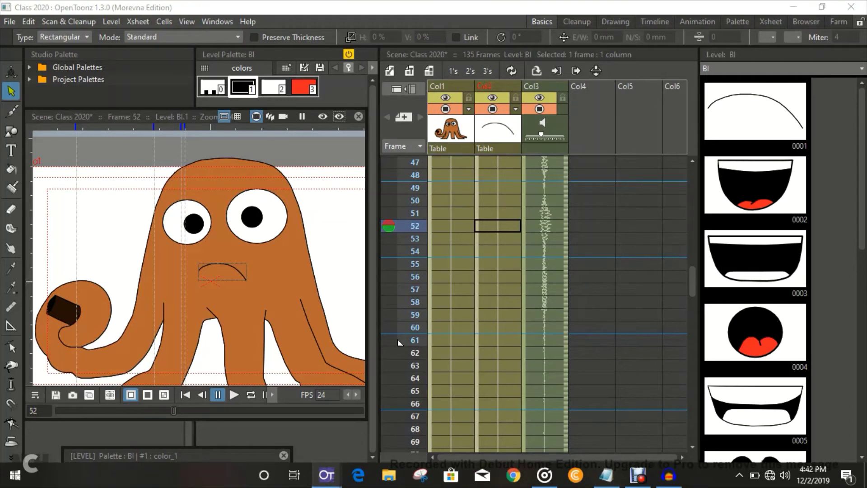
{"action": "key", "text": "super"}
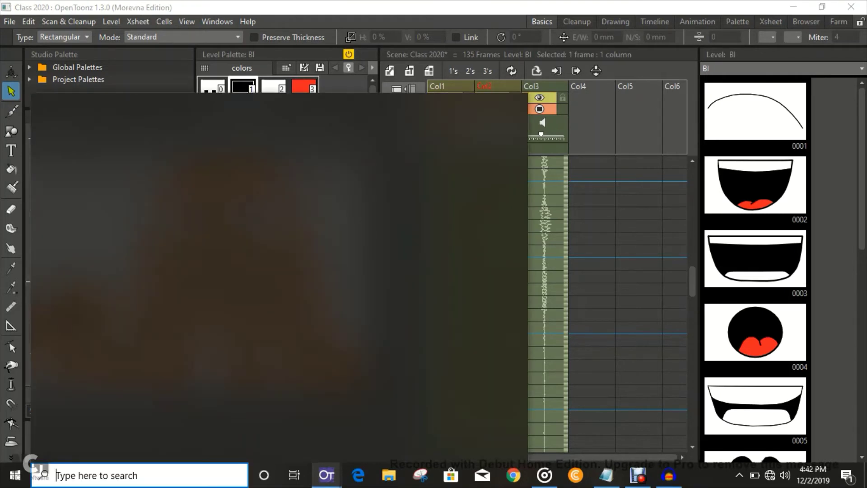
{"action": "type", "text": "calcu"}
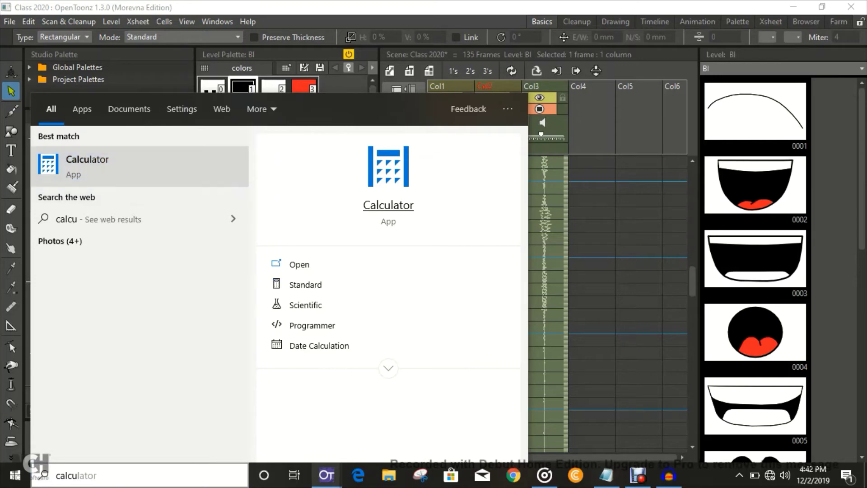
{"action": "left_click", "coordinate": [389, 205]}
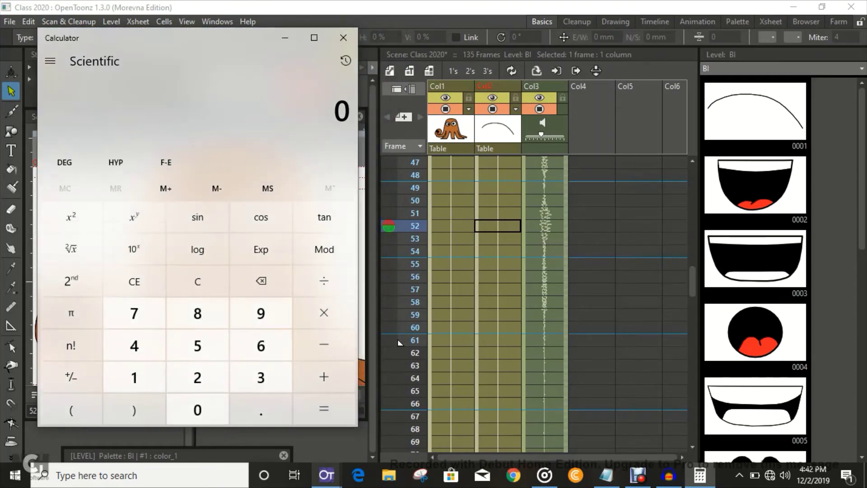
Check the start and end of the playback range, and calculate the speech length in frames as 61 - 28.
{"action": "left_click_drag", "start_coordinate": [693, 282], "coordinate": [692, 239]}
{"action": "scroll", "coordinate": [399, 166], "scroll_direction": "down", "scroll_amount": 6}
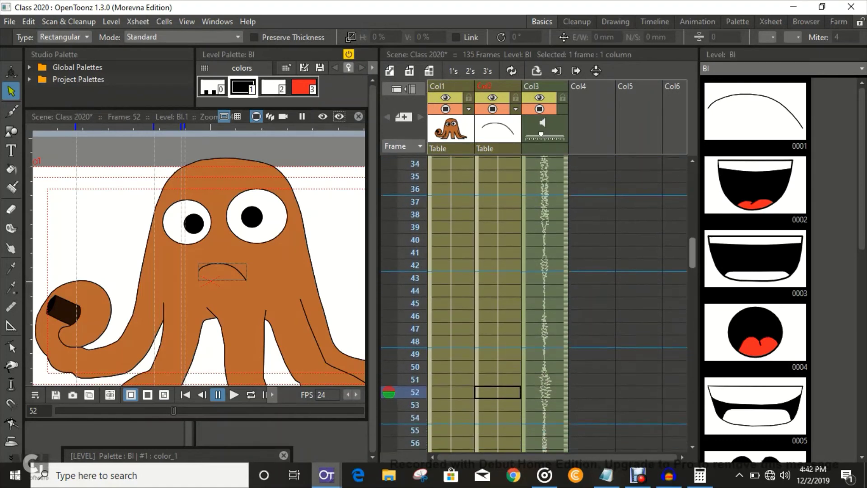
{"action": "scroll", "coordinate": [400, 395], "scroll_direction": "up", "scroll_amount": 6}
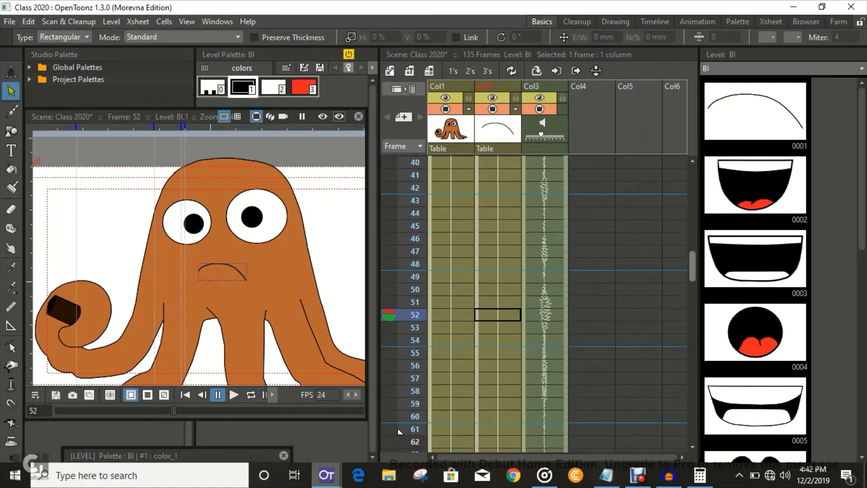
{"action": "left_click_drag", "start_coordinate": [693, 232], "coordinate": [692, 231]}
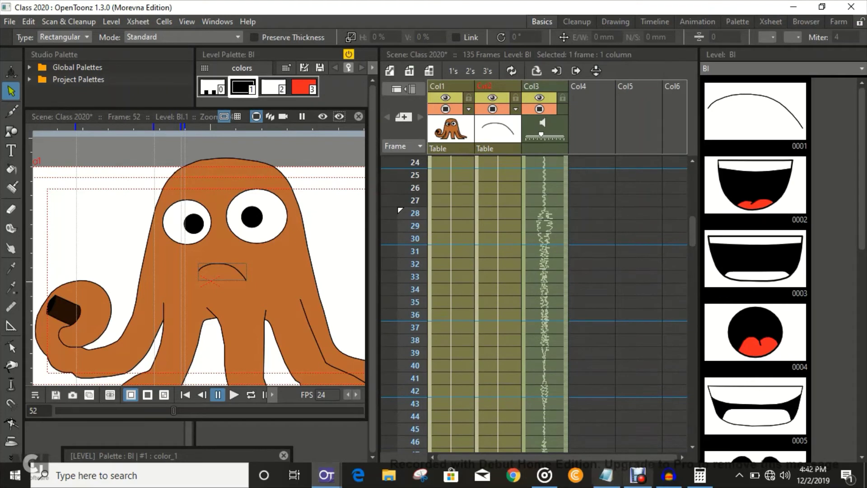
{"action": "left_click", "coordinate": [700, 475]}
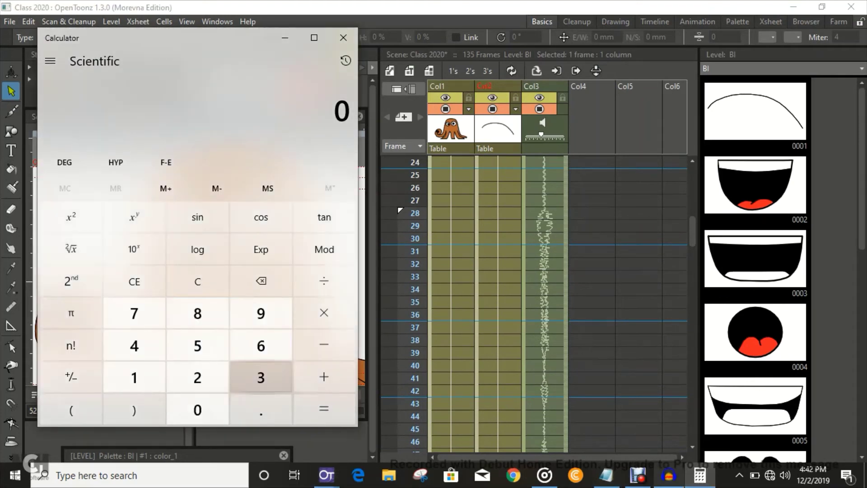
{"action": "left_click", "coordinate": [261, 346]}
{"action": "left_click", "coordinate": [134, 377]}
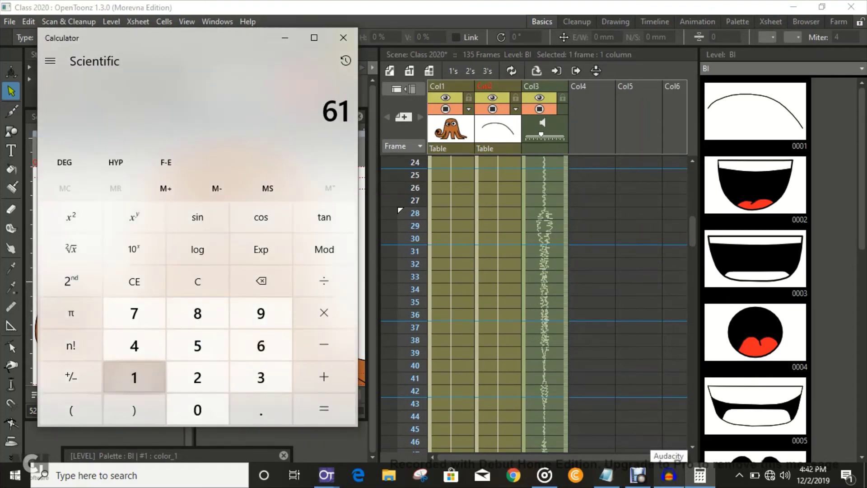
{"action": "left_click", "coordinate": [324, 344]}
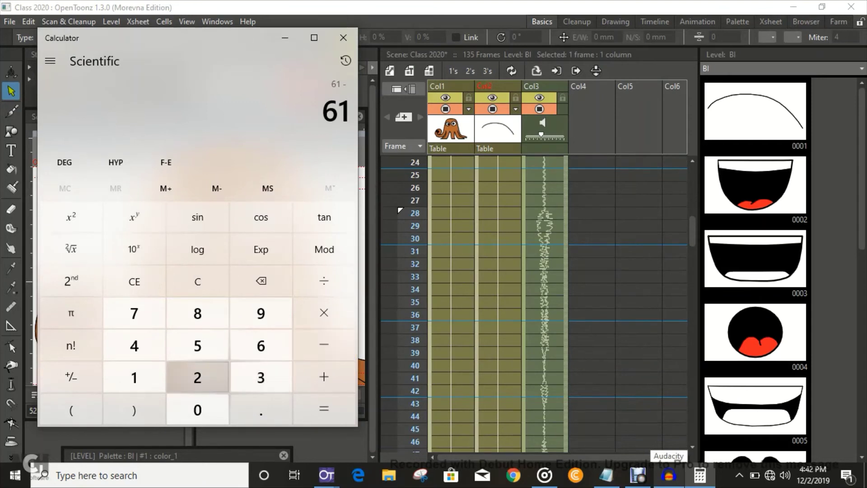
{"action": "left_click", "coordinate": [198, 377]}
{"action": "left_click", "coordinate": [198, 313]}
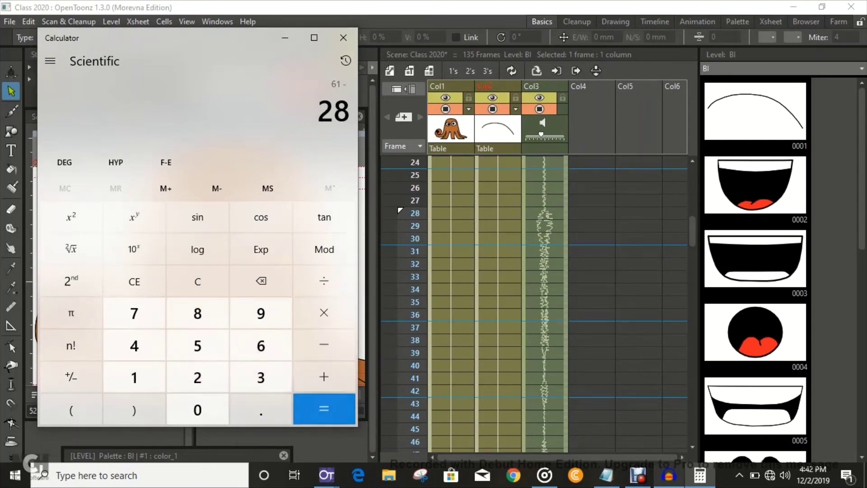
{"action": "left_click", "coordinate": [323, 409]}
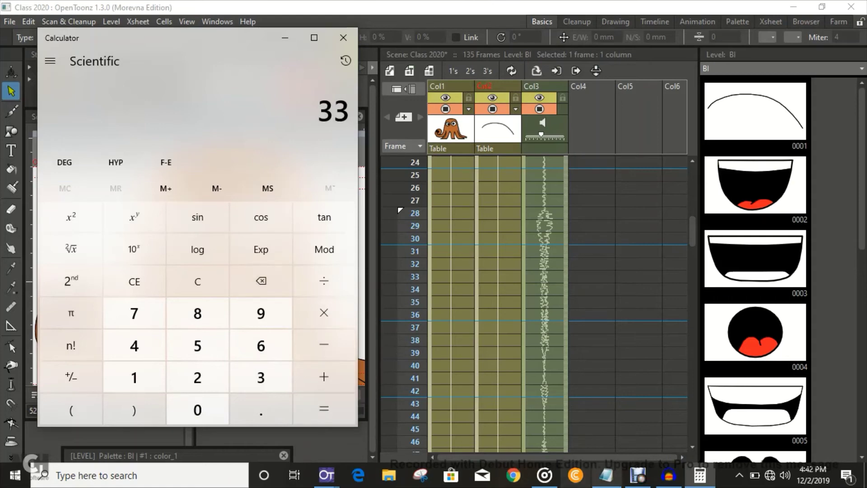
Review the mouth shape sequence in the notes and divide the 33-frame speech length by its 9 shapes in Calculator.
{"action": "left_click", "coordinate": [606, 475]}
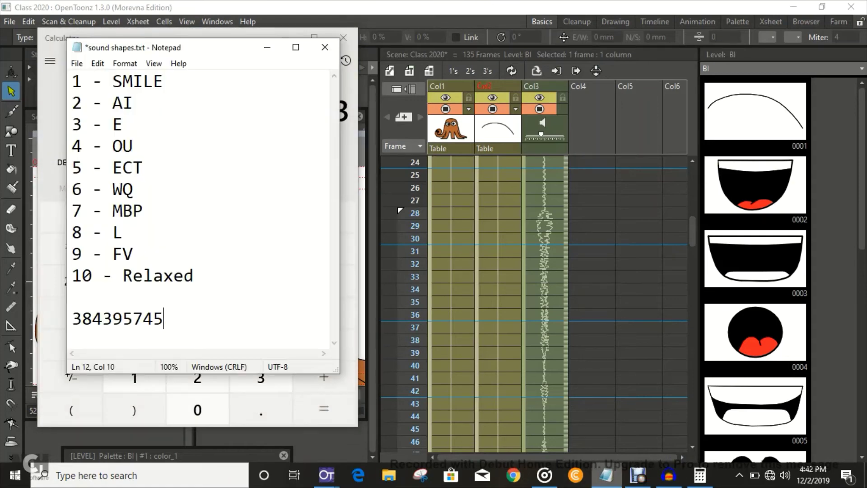
{"action": "left_click_drag", "start_coordinate": [208, 52], "coordinate": [608, 69]}
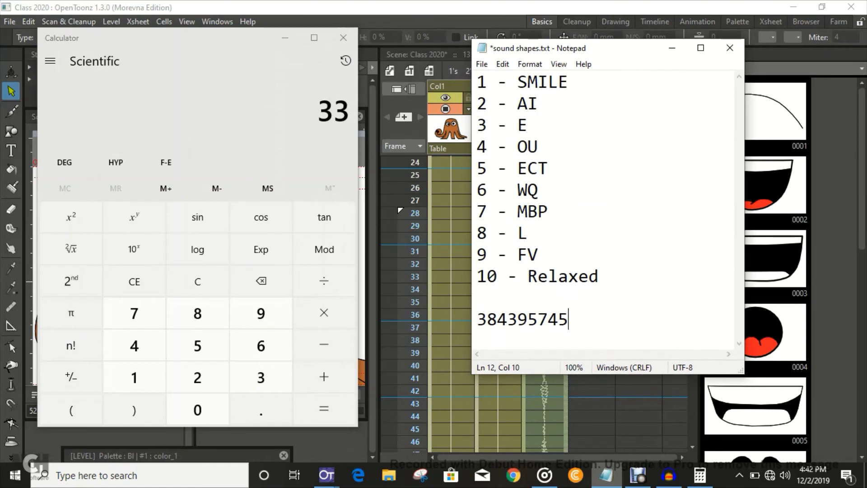
{"action": "key", "text": "shift+Home"}
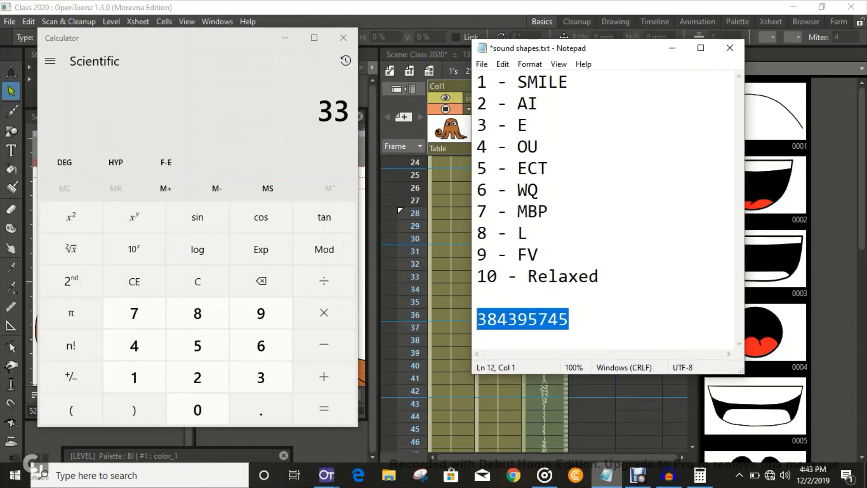
{"action": "left_click", "coordinate": [323, 280]}
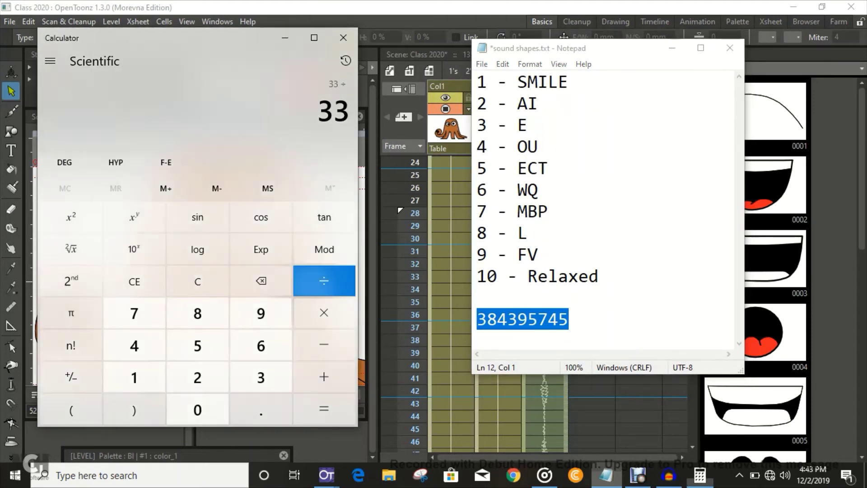
{"action": "left_click", "coordinate": [261, 313]}
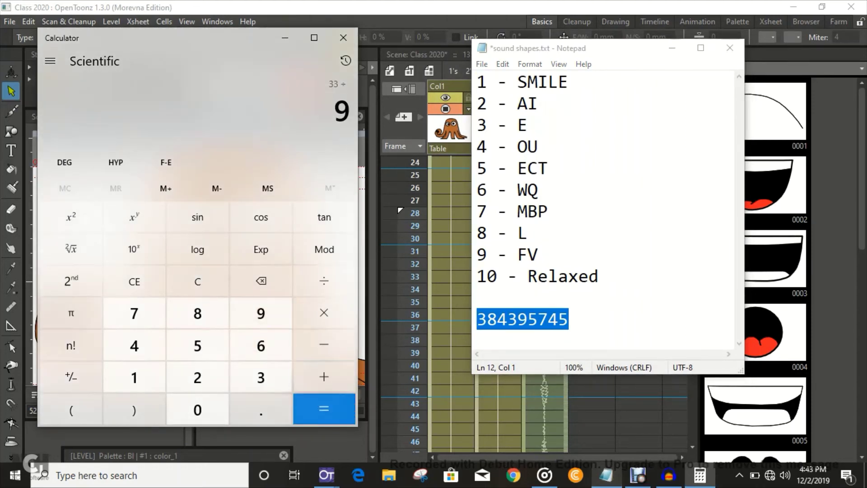
{"action": "left_click", "coordinate": [324, 408]}
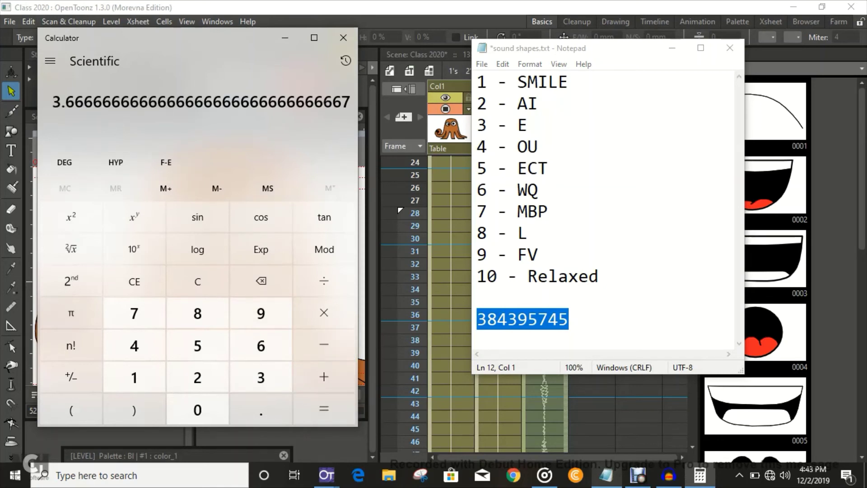
Minimise Calculator, shrink the OpenToonz window, and place the Notepad notes beside it so the Xsheet and mouth sequence are both visible.
{"action": "left_click", "coordinate": [285, 37]}
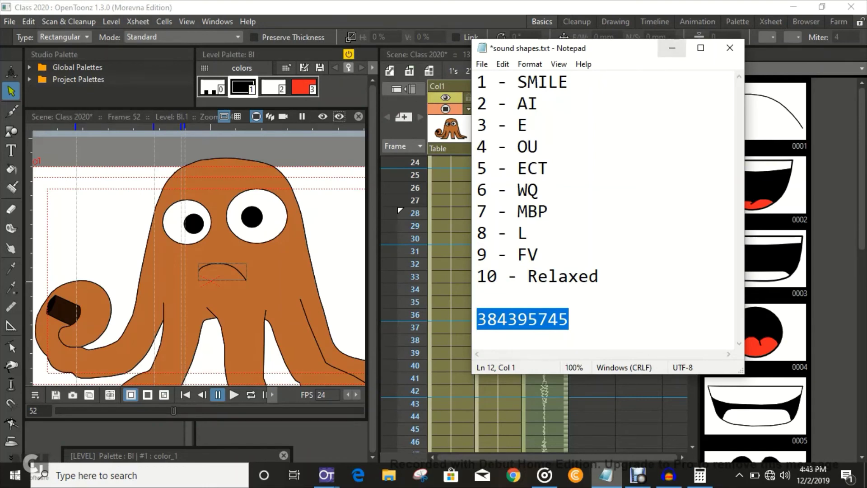
{"action": "left_click", "coordinate": [672, 48]}
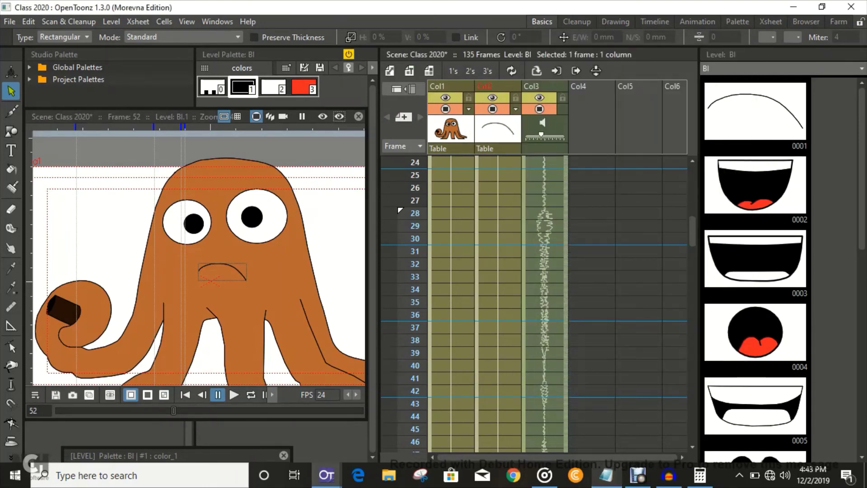
{"action": "left_click", "coordinate": [822, 7]}
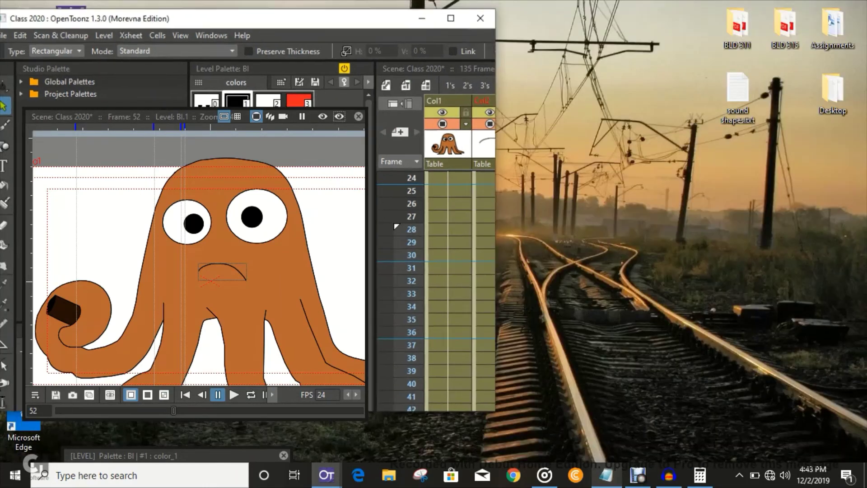
{"action": "left_click_drag", "start_coordinate": [371, 19], "coordinate": [494, 24]}
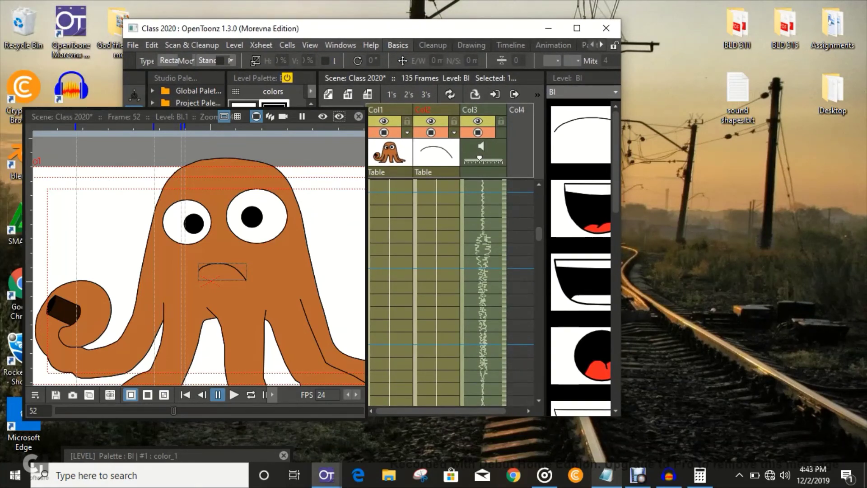
{"action": "left_click_drag", "start_coordinate": [467, 30], "coordinate": [536, 45]}
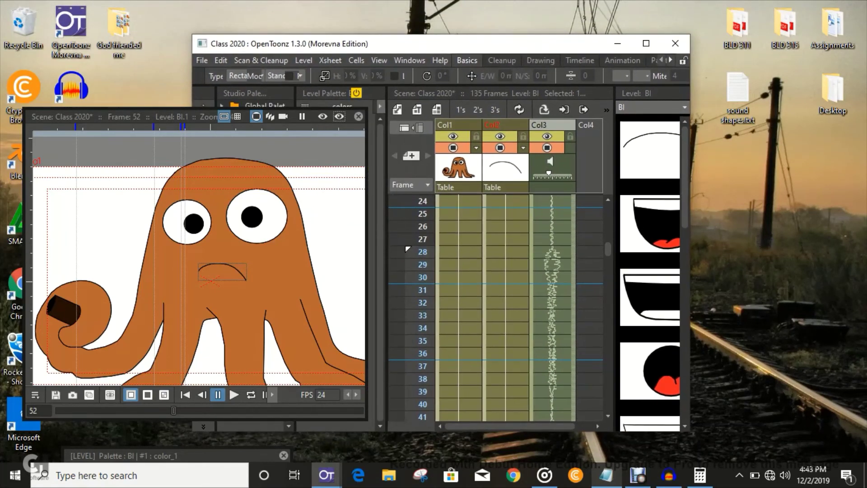
{"action": "left_click", "coordinate": [606, 475]}
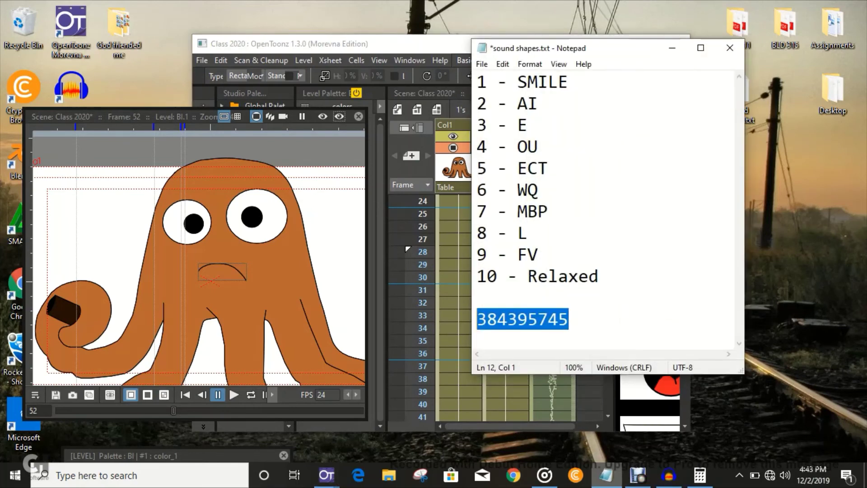
{"action": "left_click_drag", "start_coordinate": [572, 53], "coordinate": [796, 65]}
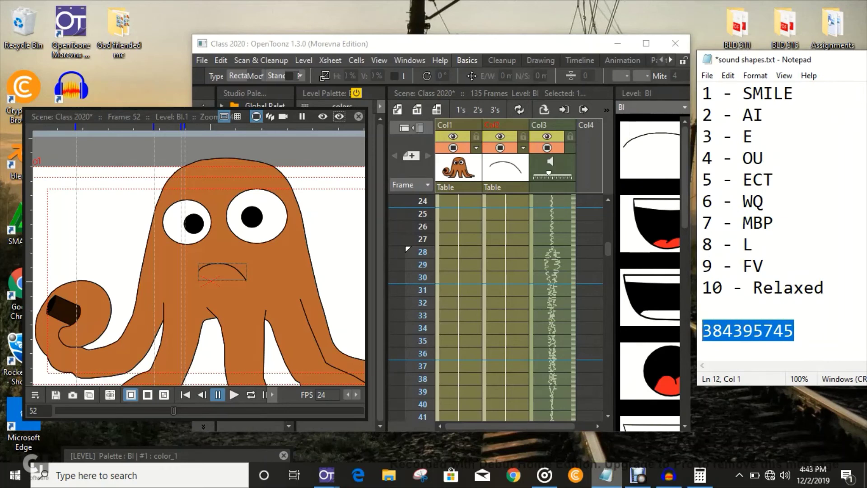
{"action": "left_click", "coordinate": [795, 331]}
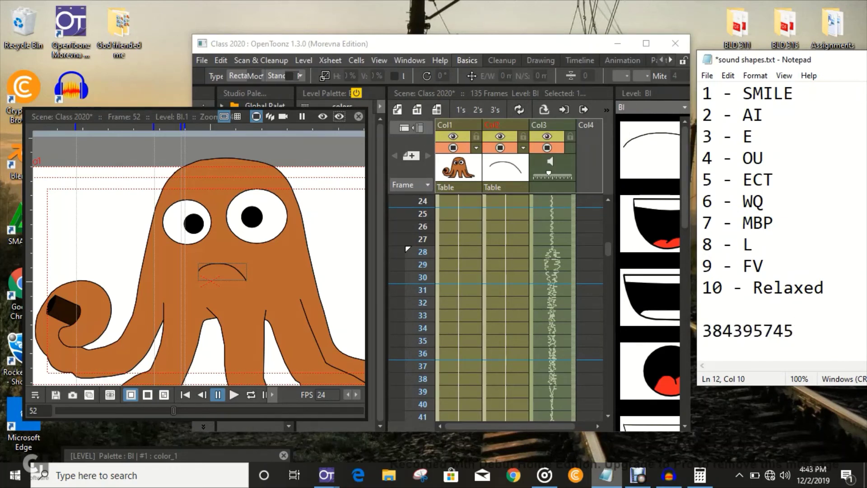
Set the mouth column's cell at frame 28 to drawing 3, the E shape.
{"action": "double_click", "coordinate": [506, 252]}
{"action": "type", "text": "3"}
{"action": "key", "text": "Return"}
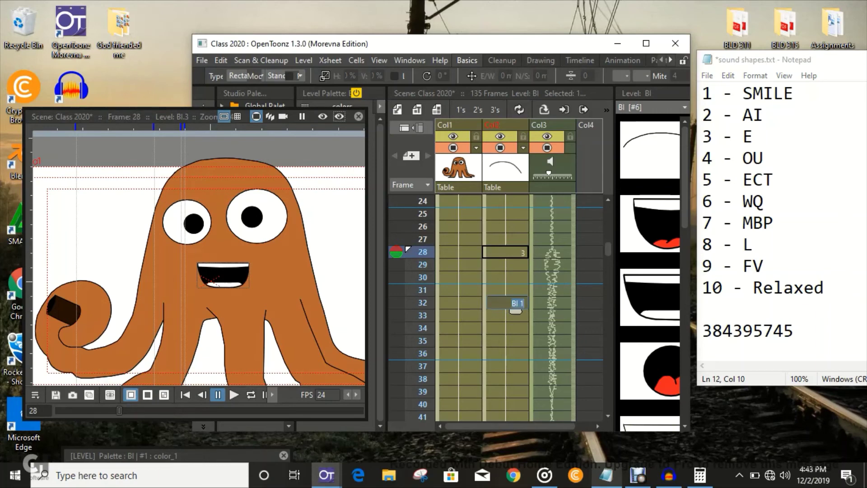
Set the mouth column's cells at frames 32, 36, 40 and 44 to drawings 8, 4, 3 and 9.
{"action": "type", "text": "8"}
{"action": "key", "text": "Return"}
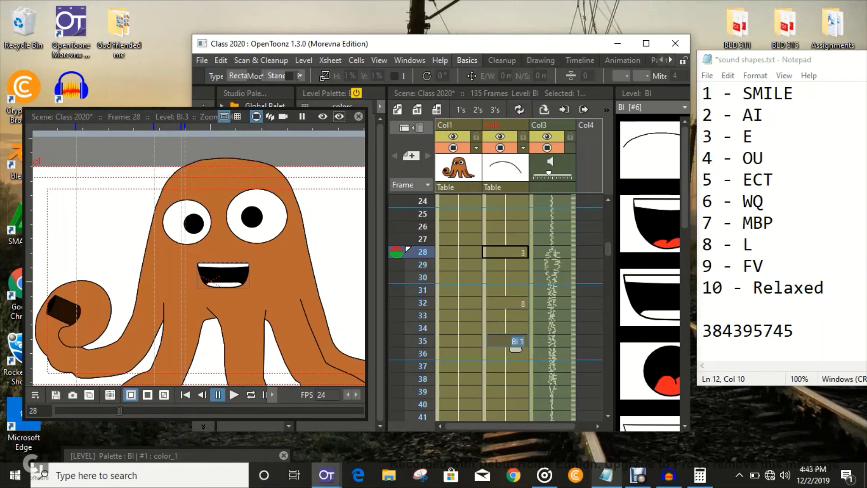
{"action": "type", "text": "4"}
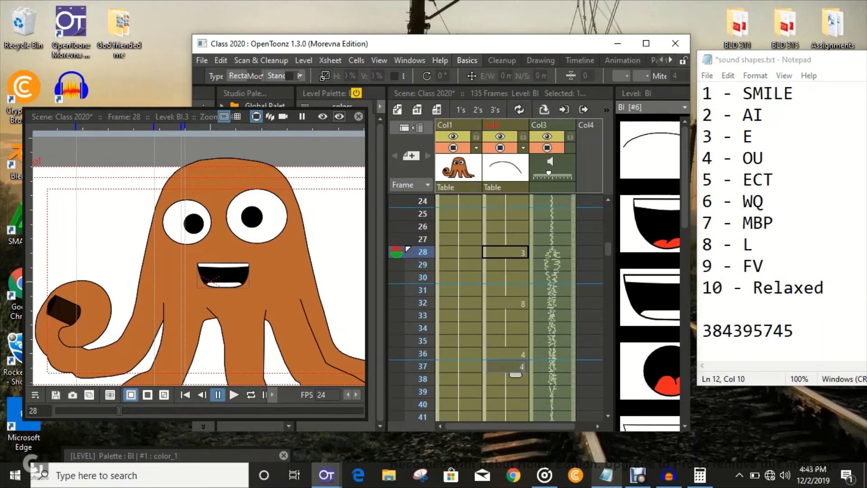
{"action": "key", "text": "Return"}
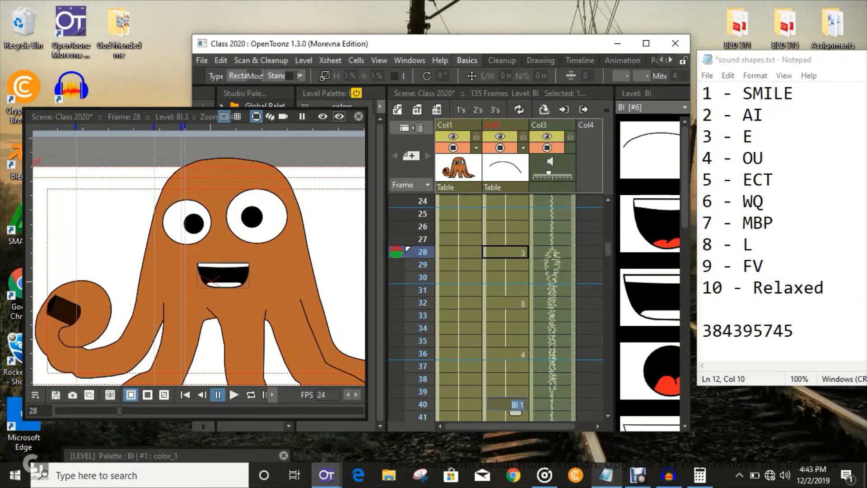
{"action": "type", "text": "3"}
{"action": "key", "text": "Return"}
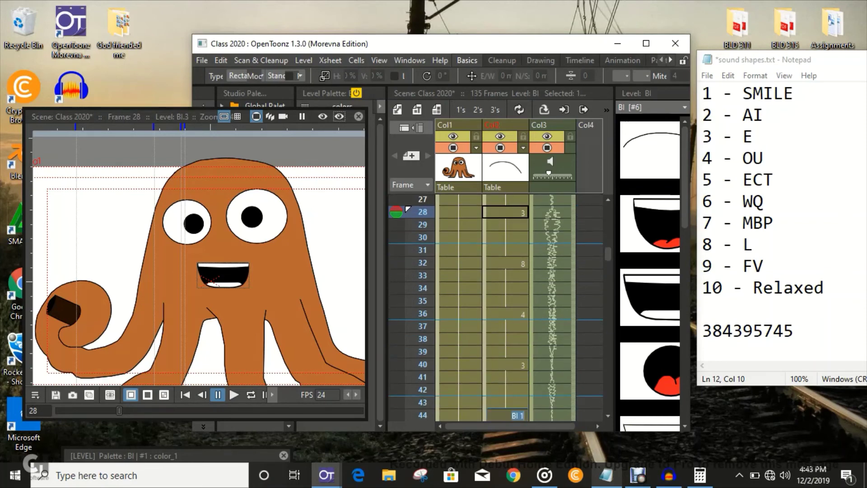
{"action": "type", "text": "9"}
{"action": "key", "text": "Return"}
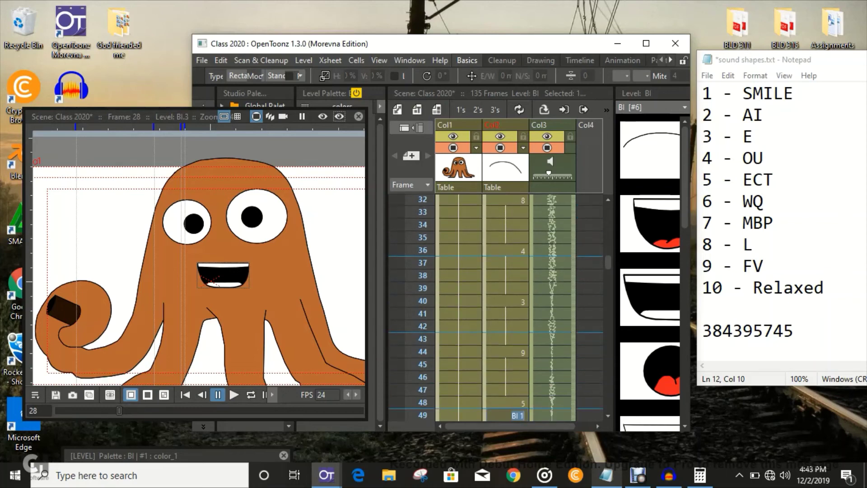
Set the mouth column's cells at frames 48, 52, 56 and 60 to drawings 5, 7, 4 and 5.
{"action": "type", "text": "5"}
{"action": "key", "text": "Return"}
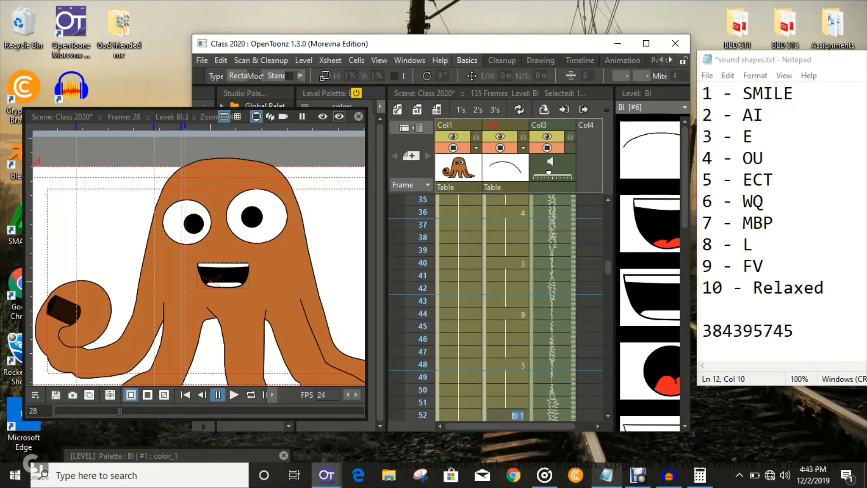
{"action": "type", "text": "7"}
{"action": "key", "text": "Return"}
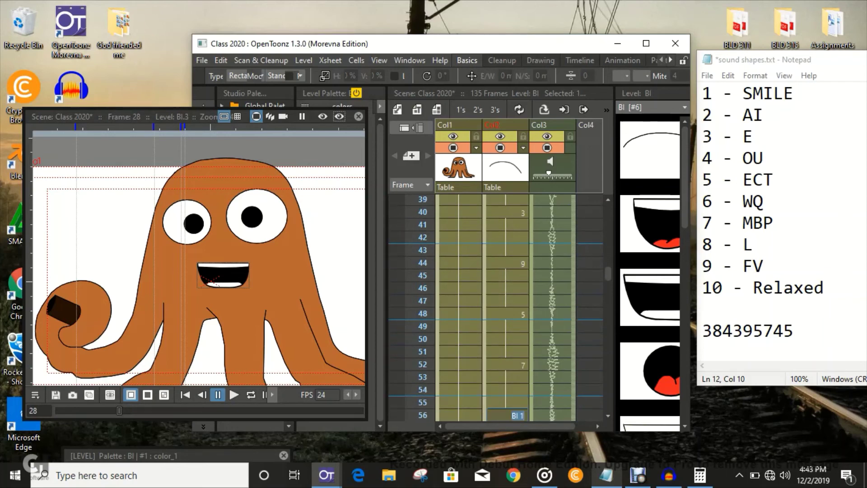
{"action": "type", "text": "4"}
{"action": "key", "text": "Return"}
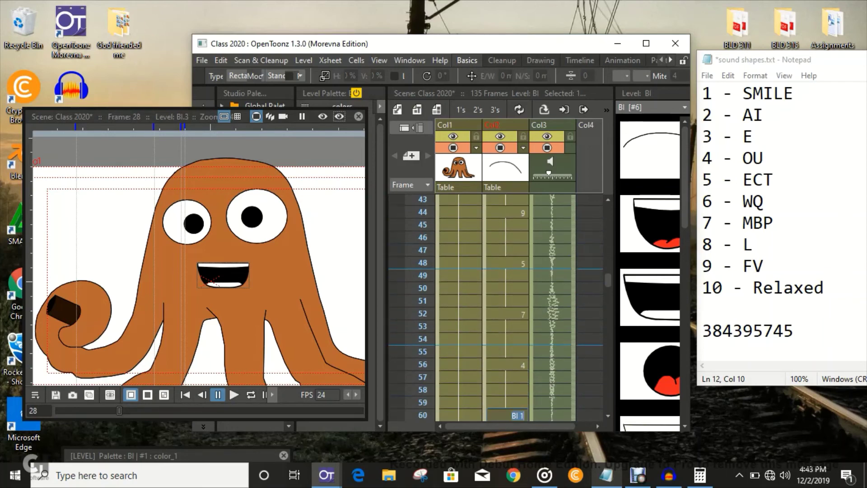
{"action": "type", "text": "5"}
{"action": "key", "text": "Return"}
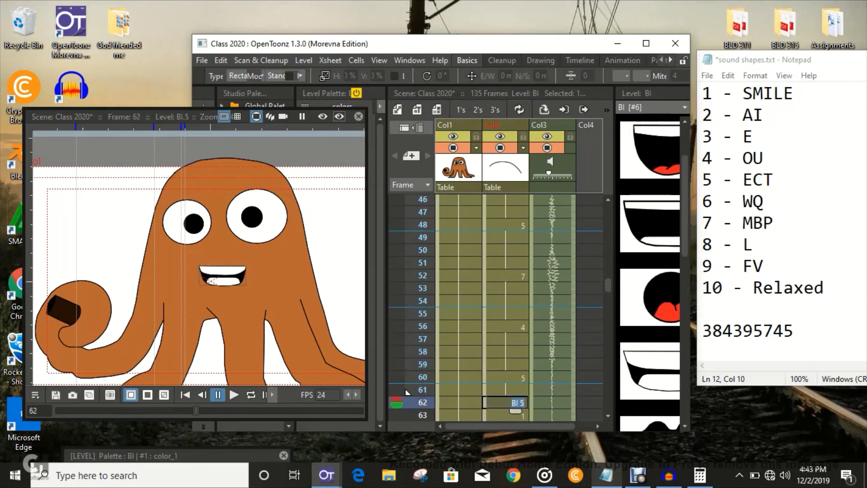
Set the mouth to drawing 1, the smile, at frame 62, and start the last drawing 5 one frame earlier, at frame 59.
{"action": "type", "text": "1"}
{"action": "key", "text": "Return"}
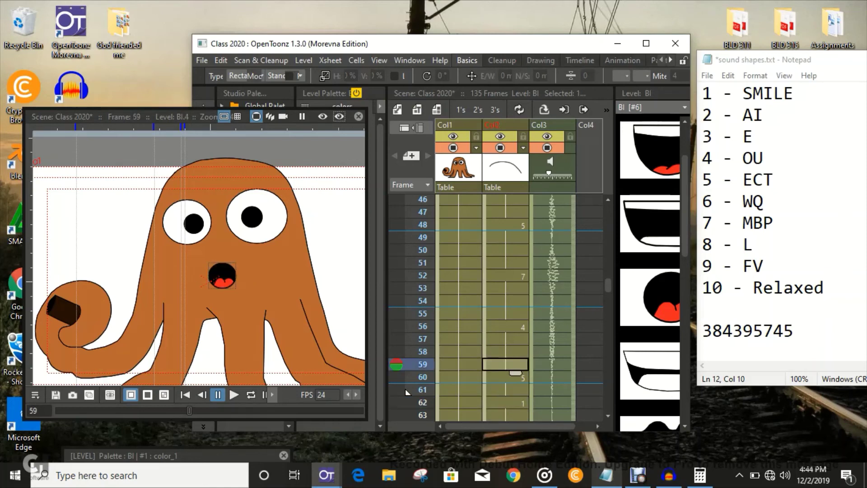
{"action": "double_click", "coordinate": [505, 365]}
{"action": "type", "text": "5"}
{"action": "key", "text": "Return"}
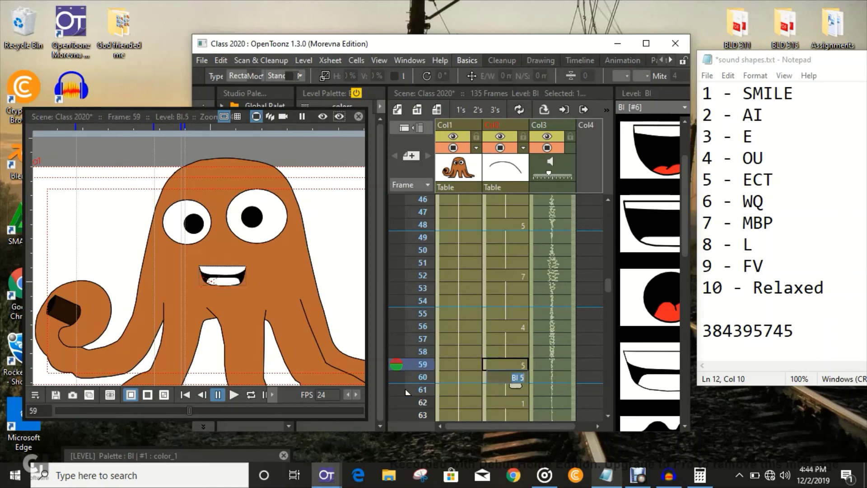
{"action": "key", "text": "Up"}
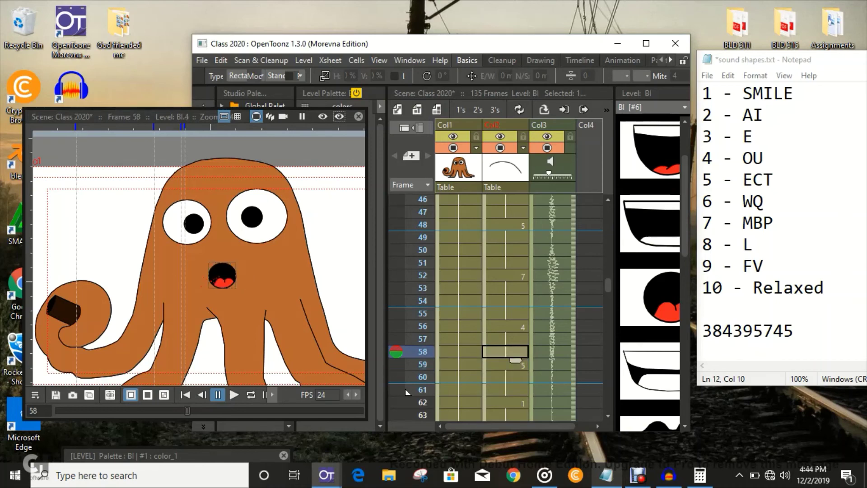
Loop the playback of the speech section from frame 28 to check the mouth shapes' timing against the audio, and stop it.
{"action": "left_click", "coordinate": [406, 390]}
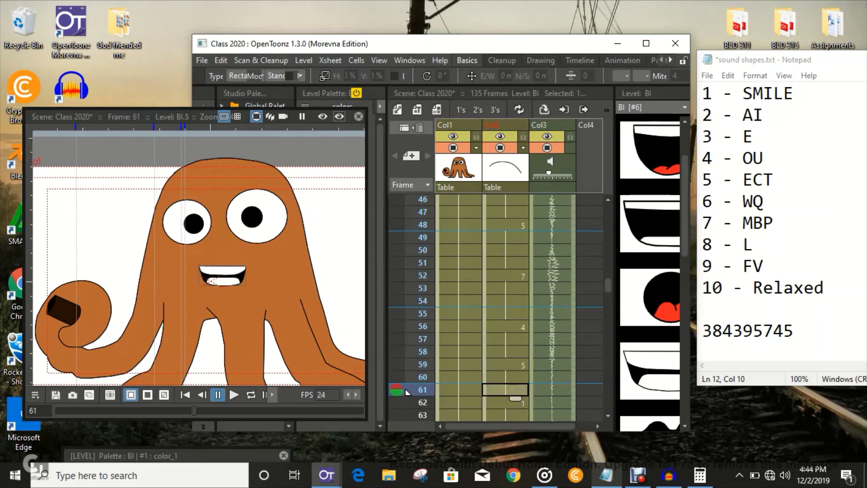
{"action": "key", "text": "l"}
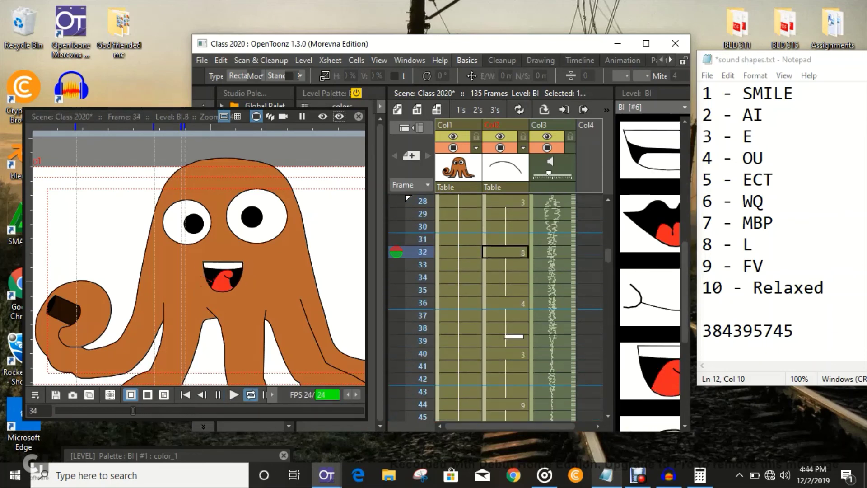
{"action": "left_click", "coordinate": [504, 316]}
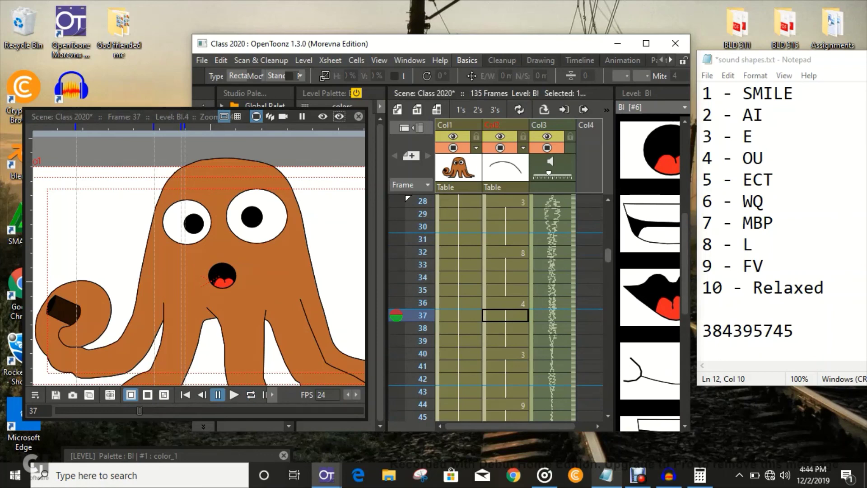
{"action": "scroll", "coordinate": [500, 308], "scroll_direction": "up", "scroll_amount": 1}
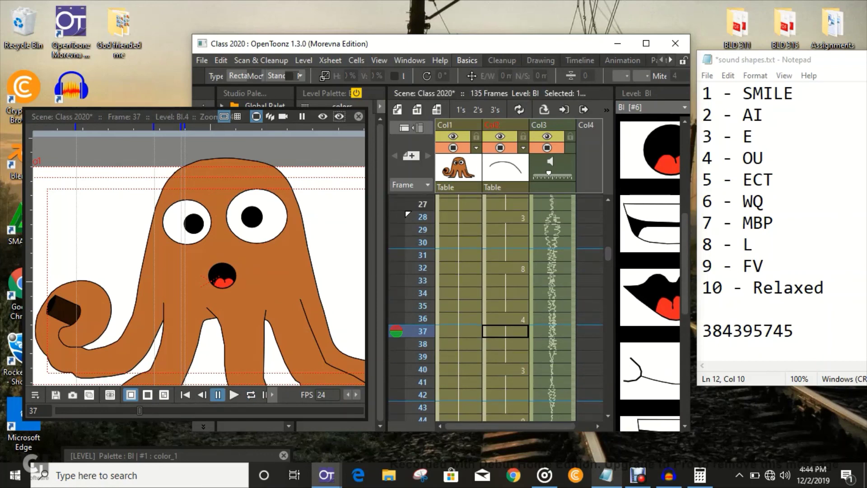
{"action": "left_click", "coordinate": [508, 218]}
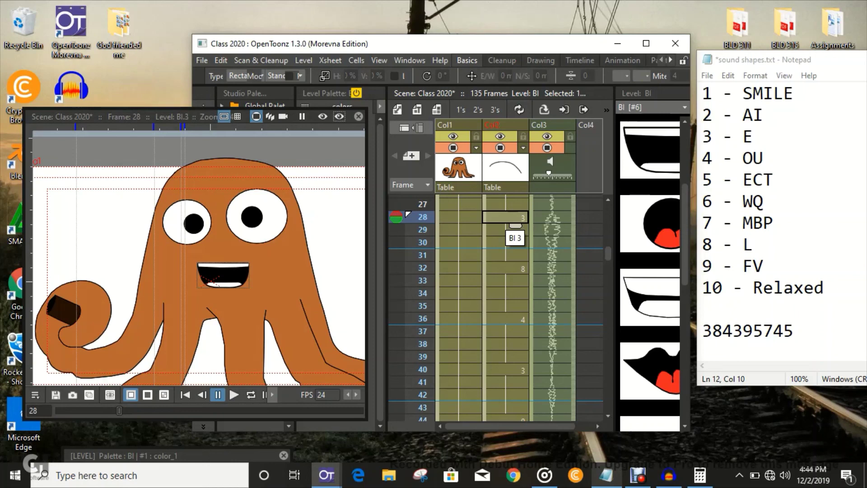
{"action": "left_click_drag", "start_coordinate": [608, 253], "coordinate": [607, 251]}
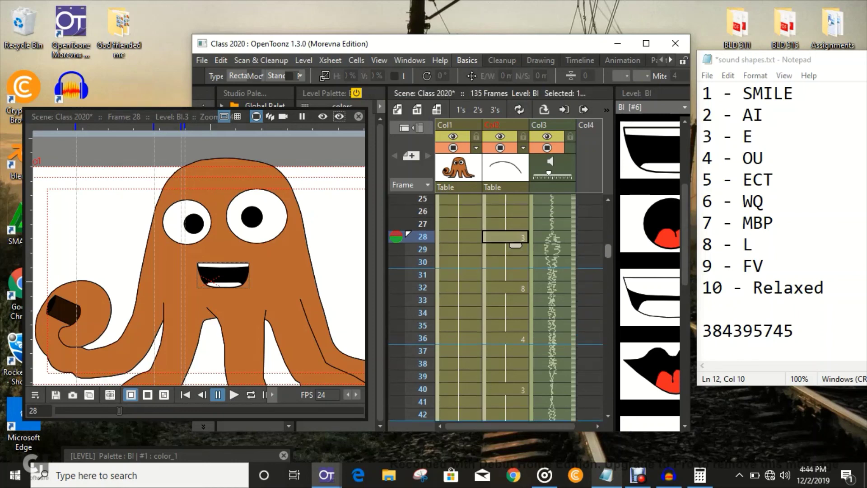
{"action": "scroll", "coordinate": [497, 307], "scroll_direction": "up", "scroll_amount": 1}
{"action": "key", "text": "l"}
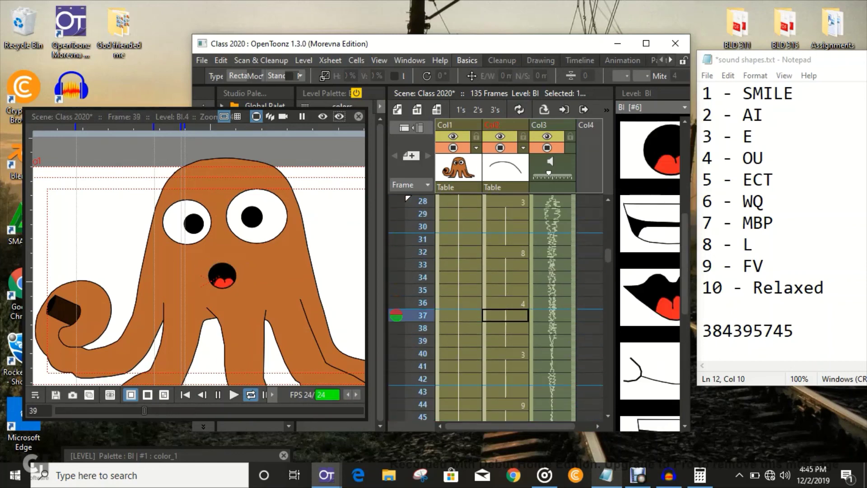
{"action": "key", "text": "l"}
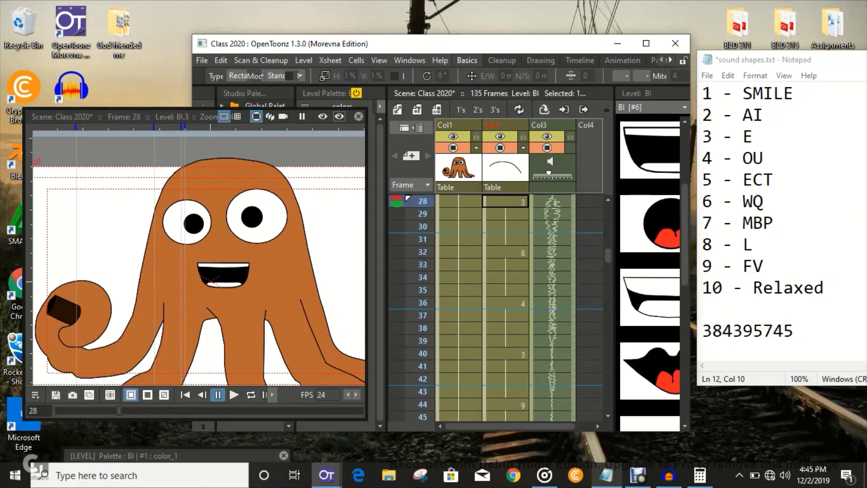